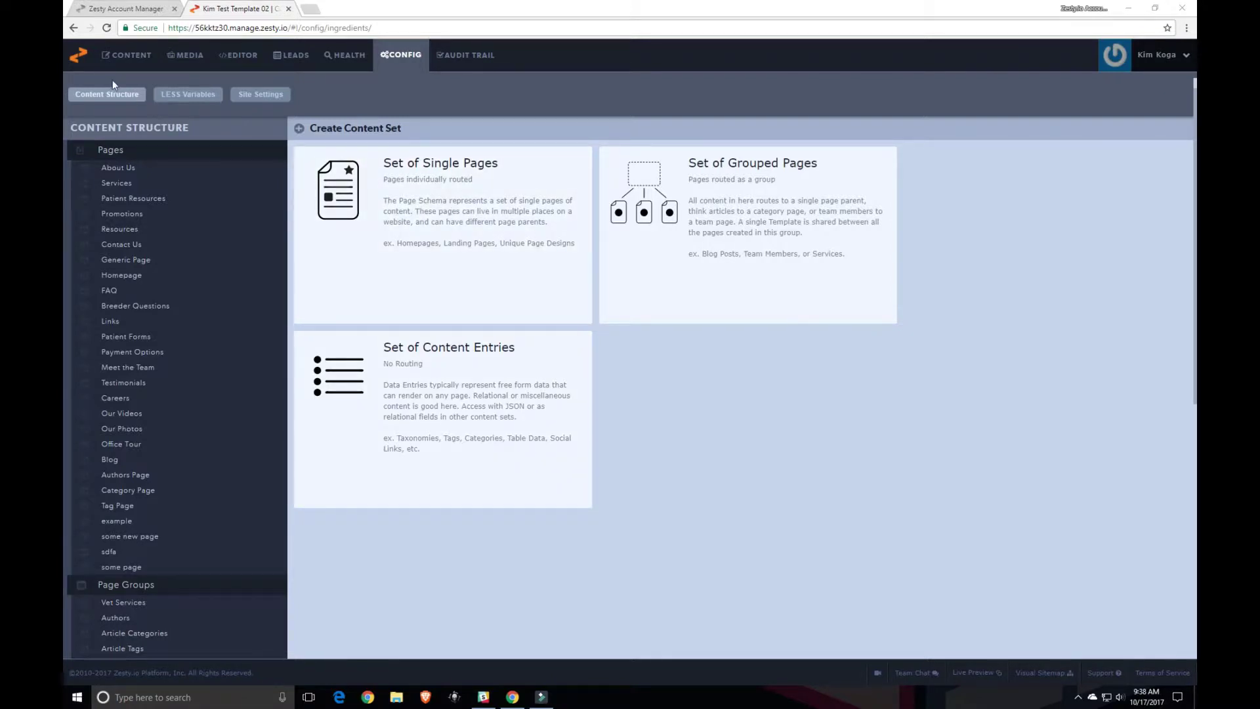
# Examine the content dashboard, the content set types in the site configuration, and the existing pages, page groups and data sets
pyautogui.click(117, 58)
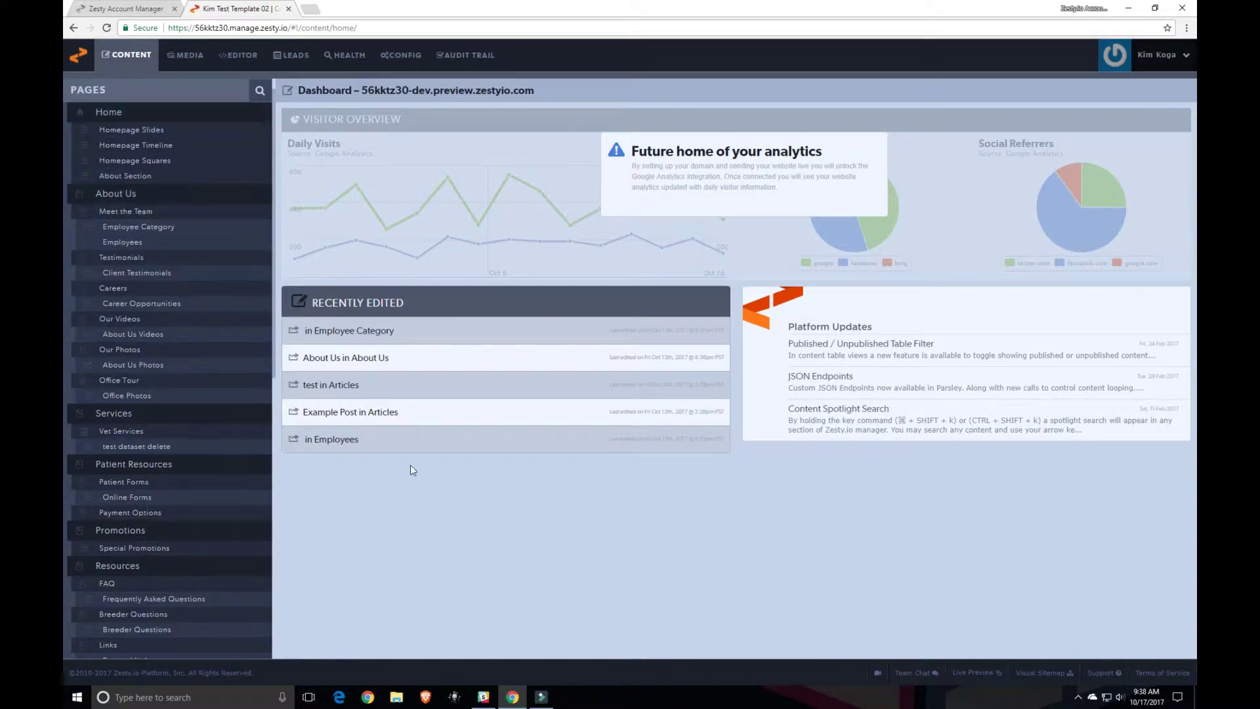
pyautogui.click(406, 58)
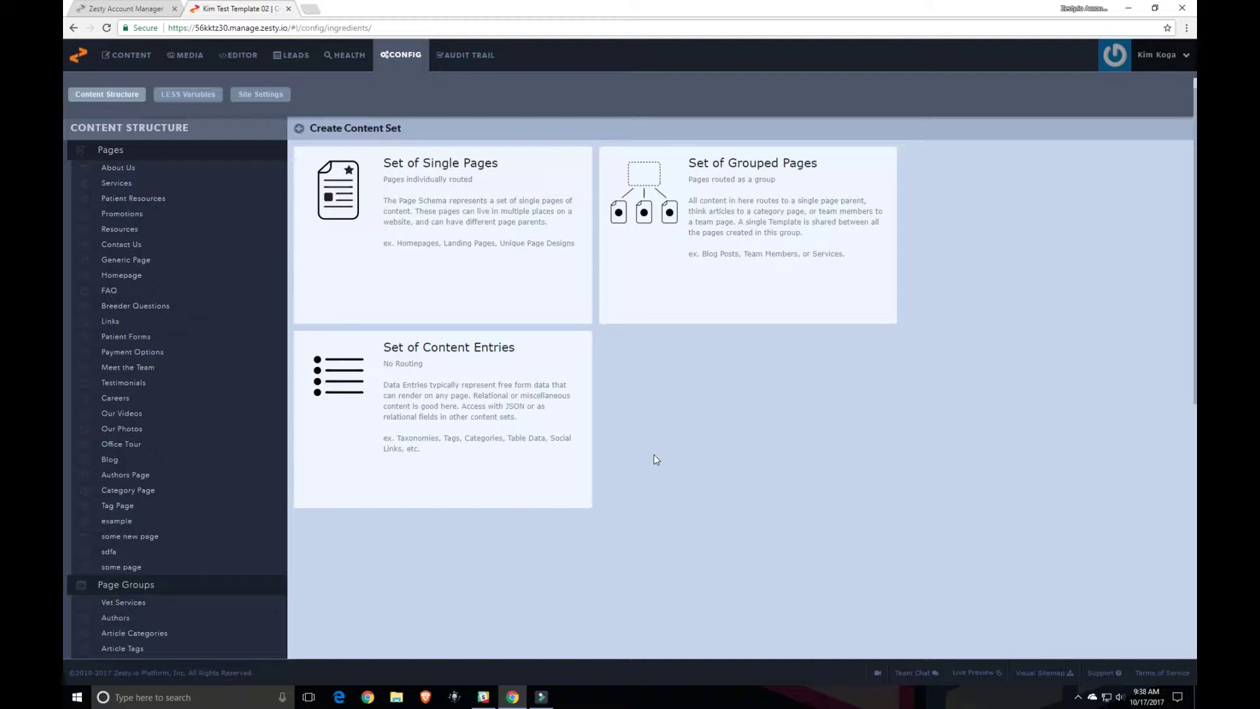
pyautogui.moveTo(502, 236)
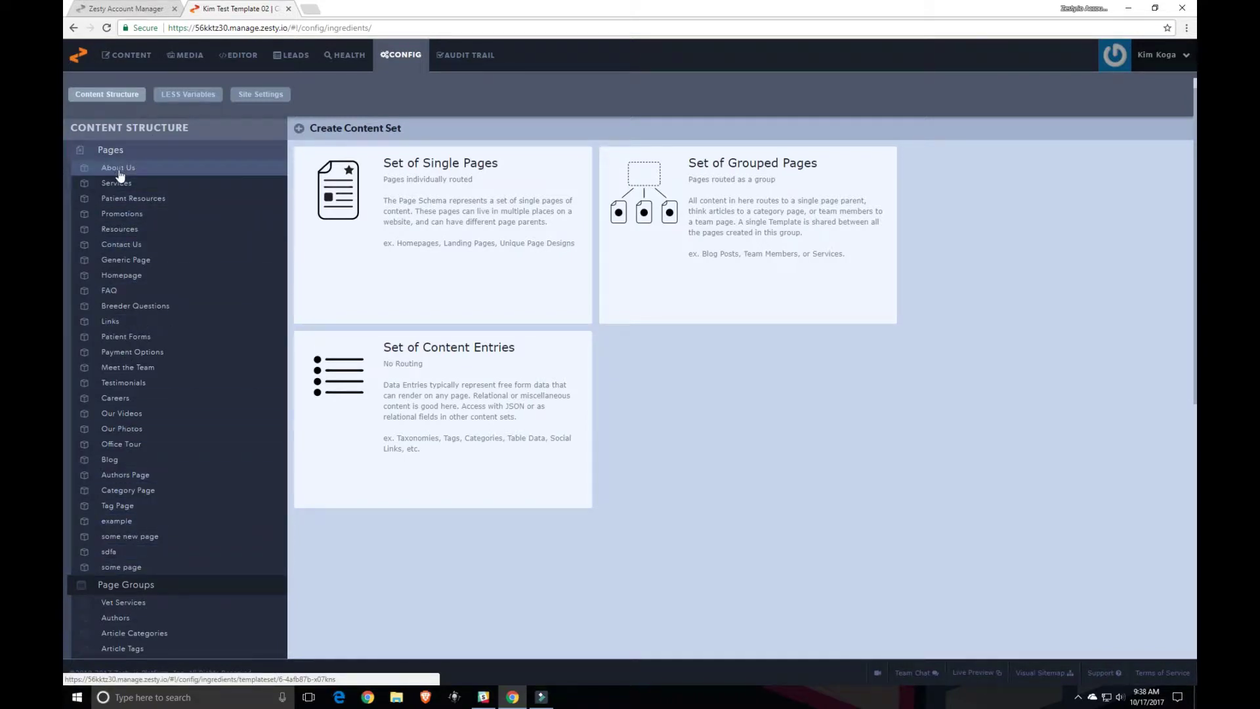
pyautogui.moveTo(368, 309)
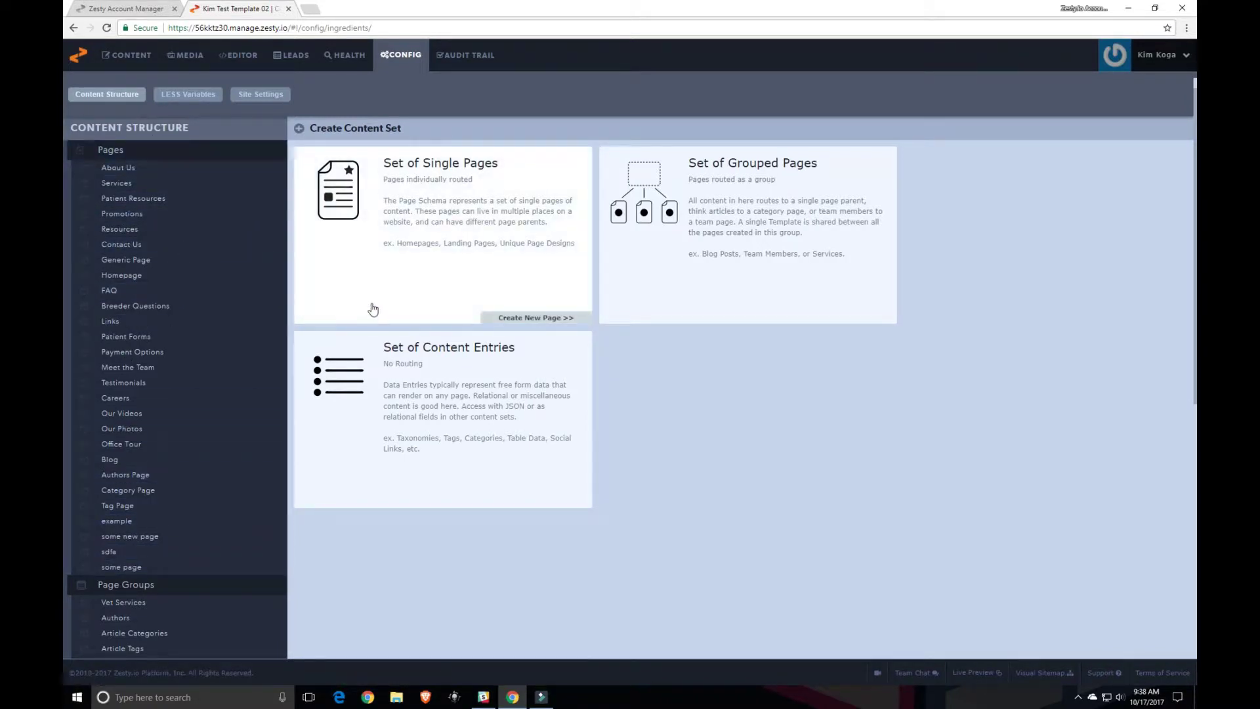
pyautogui.moveTo(778, 268)
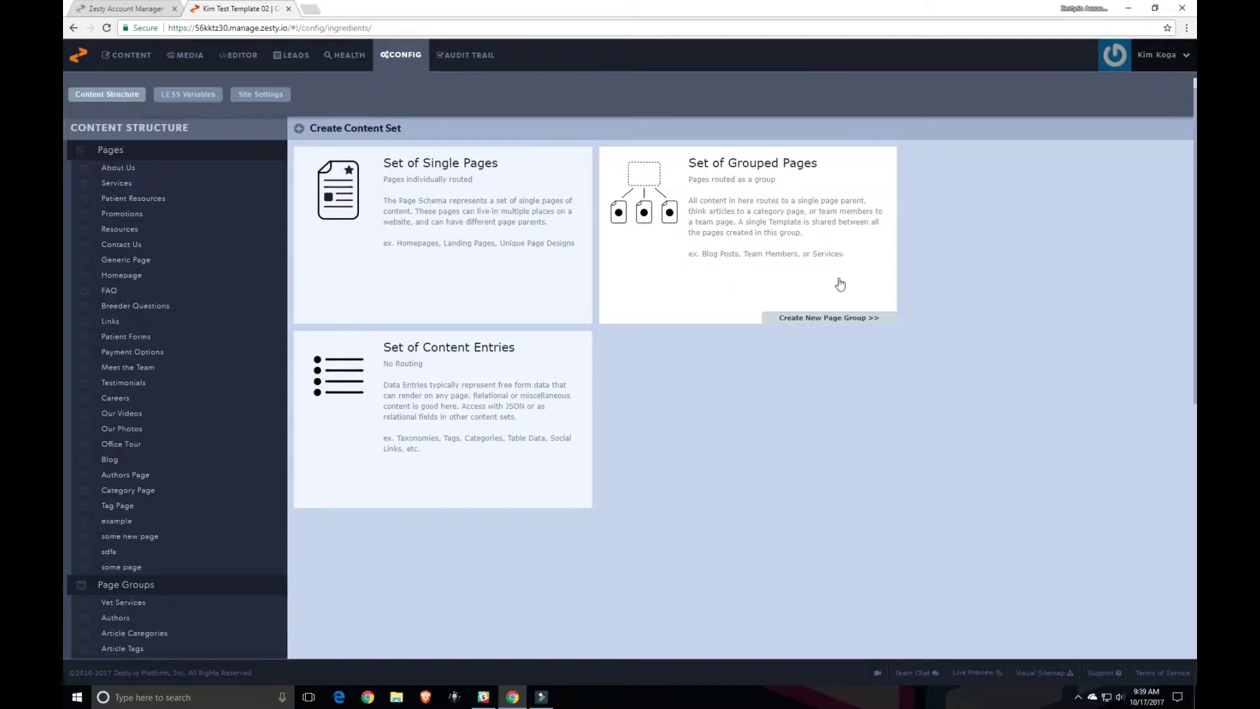
pyautogui.scroll(-4, 151, 269)
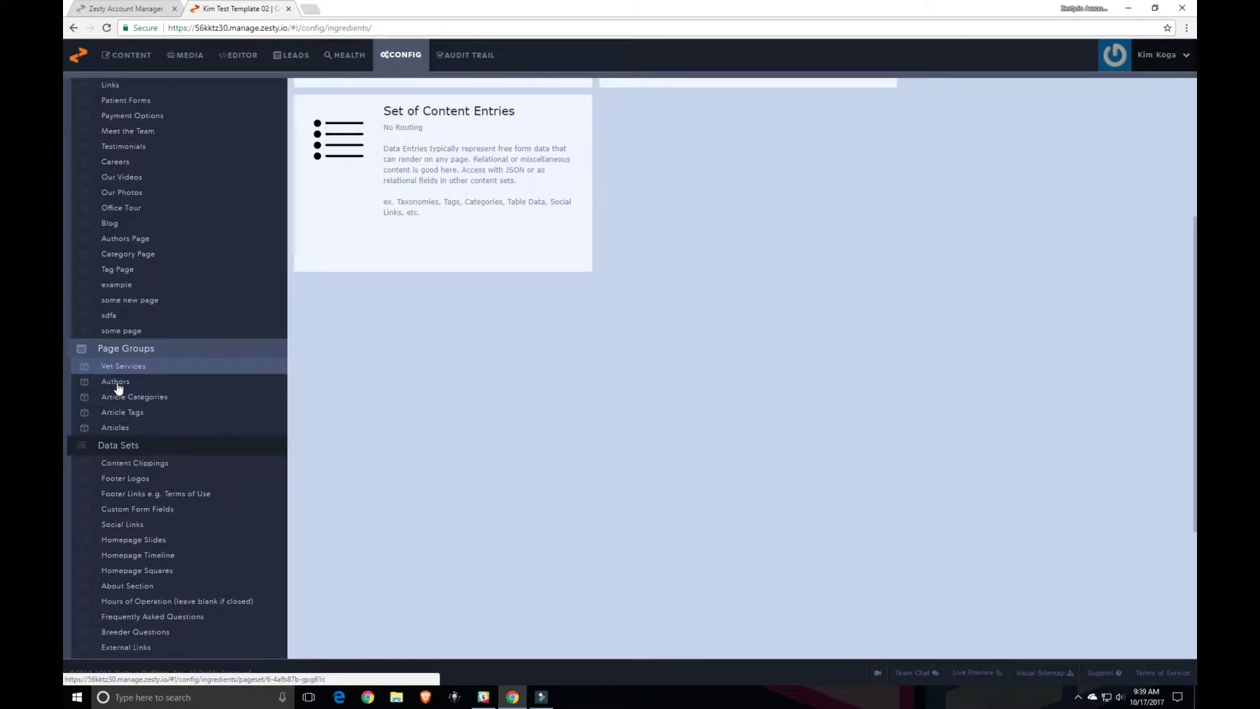
pyautogui.scroll(3, 178, 337)
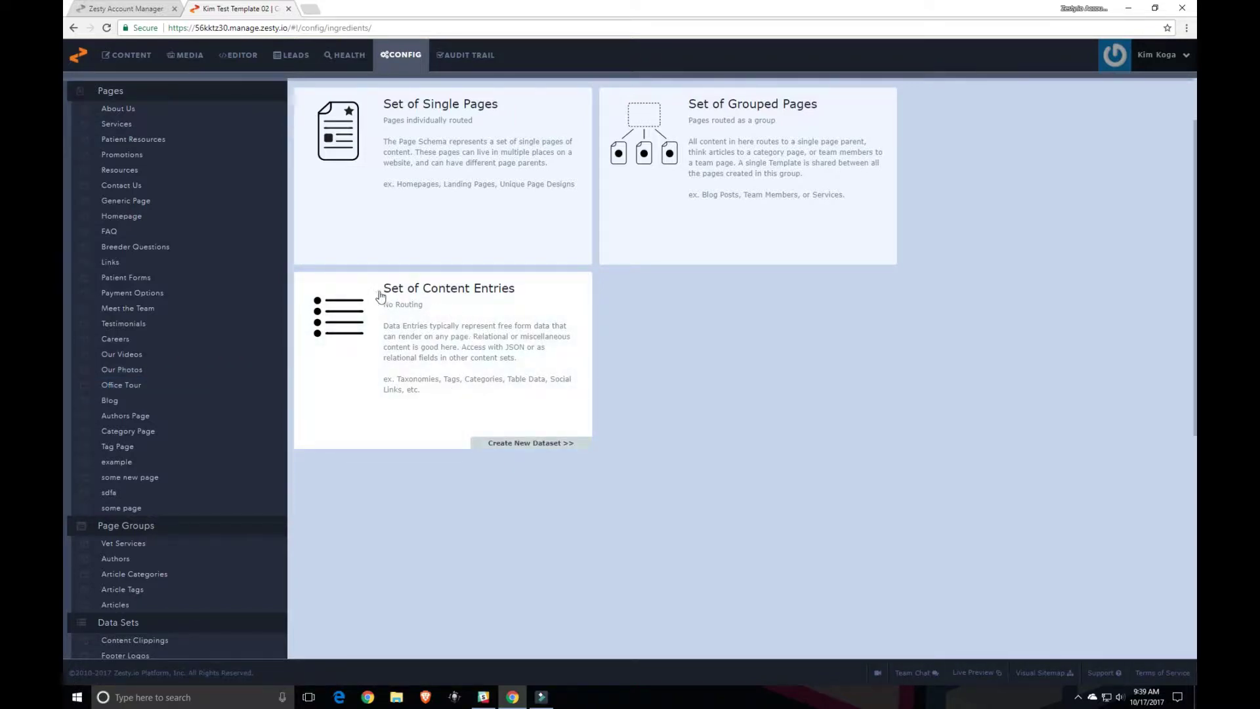
pyautogui.scroll(-5, 180, 360)
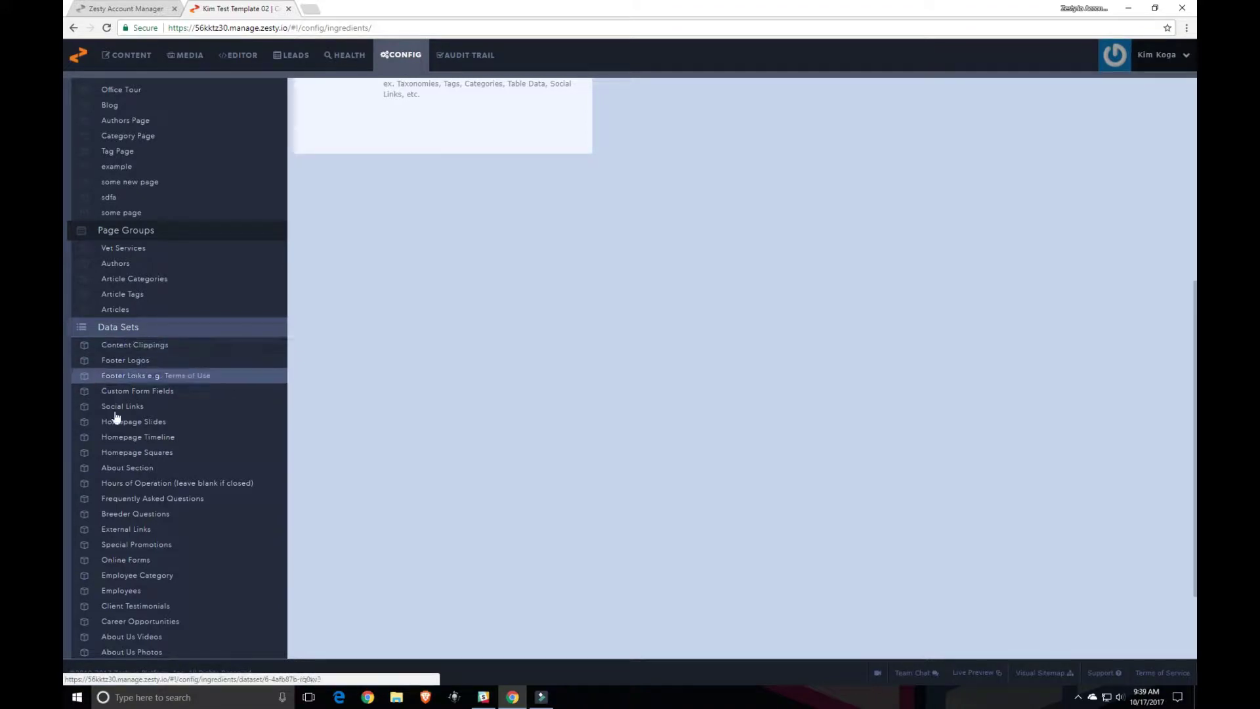
pyautogui.scroll(-2, 154, 502)
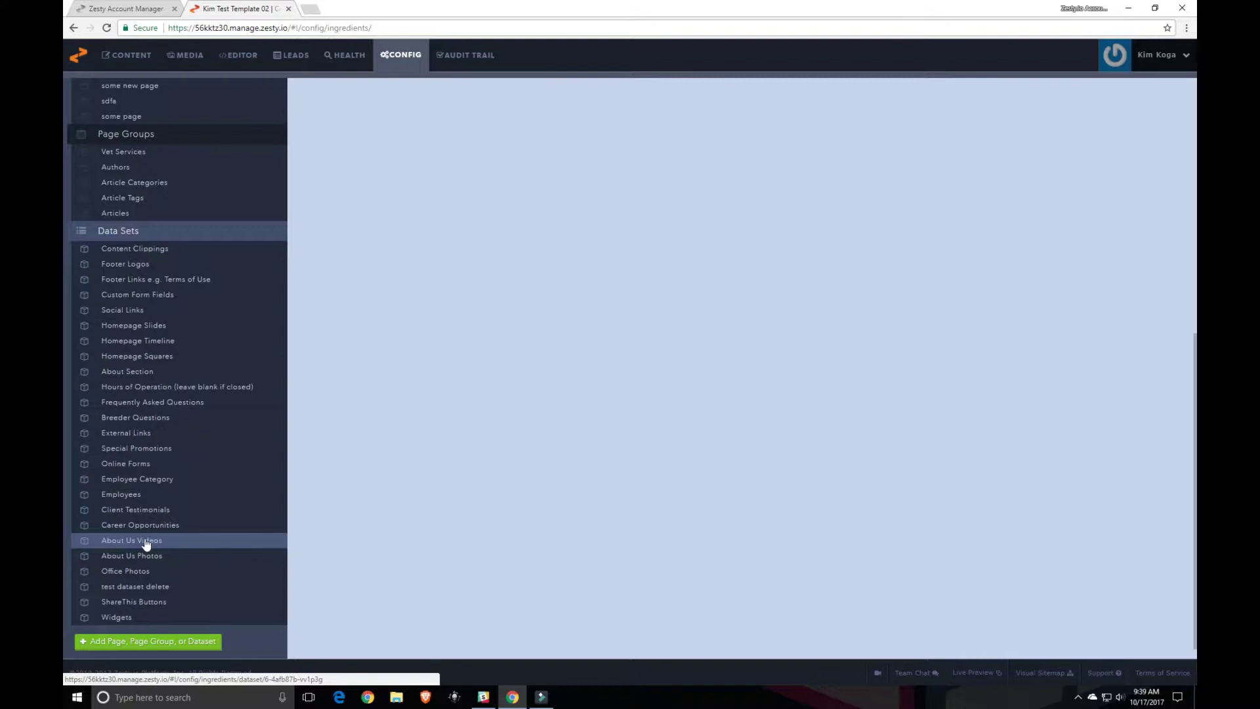
pyautogui.scroll(2, 141, 536)
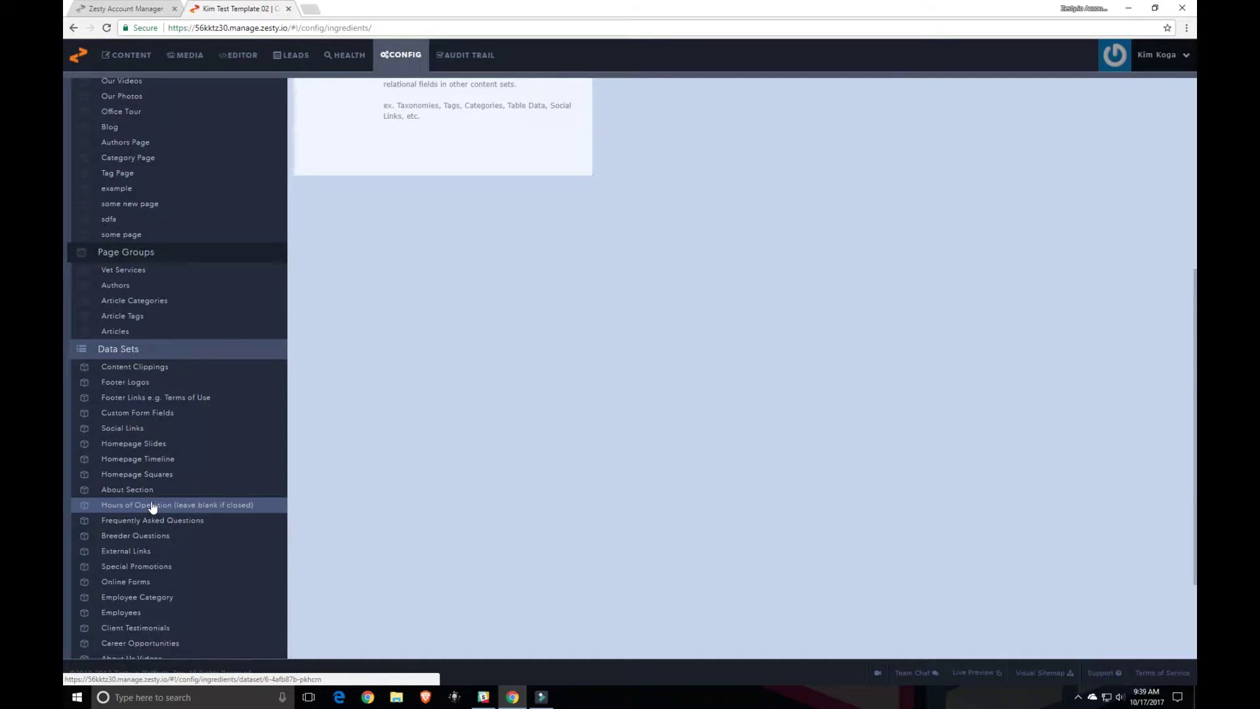
pyautogui.scroll(5, 152, 507)
pyautogui.moveTo(489, 284)
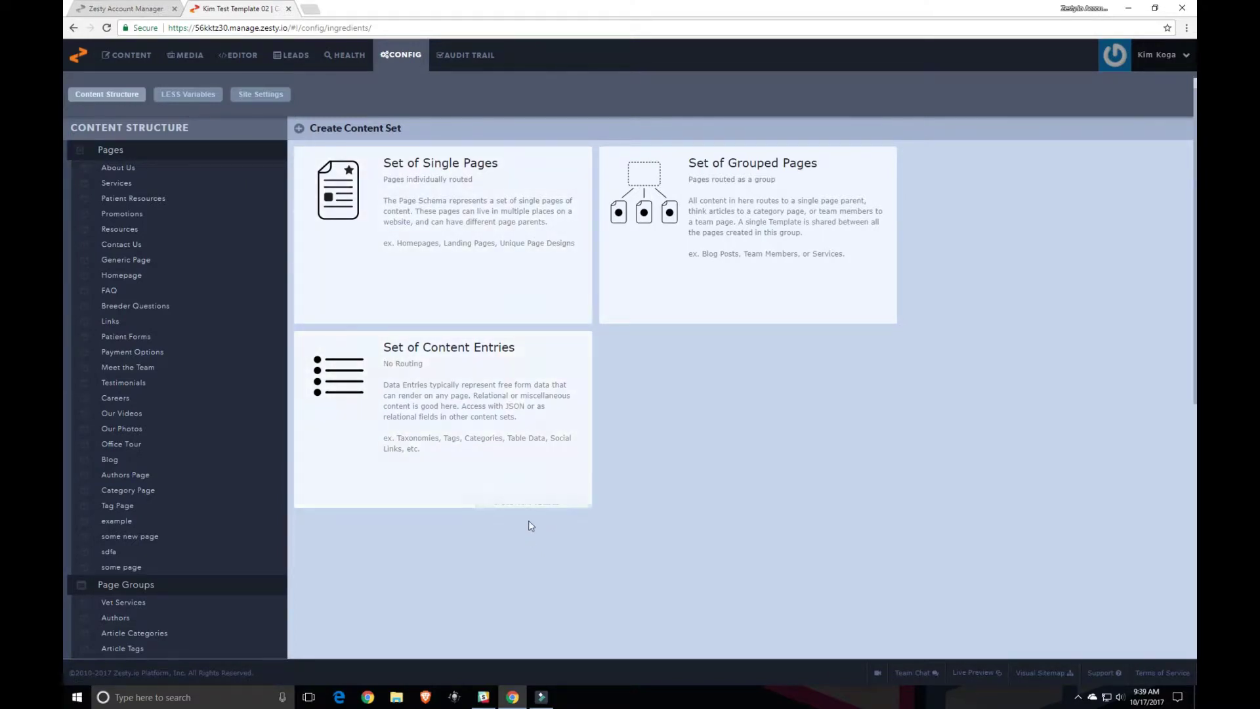
# Start a new set of content entries with both its display name and Parsley reference name set to "name"
pyautogui.click(528, 502)
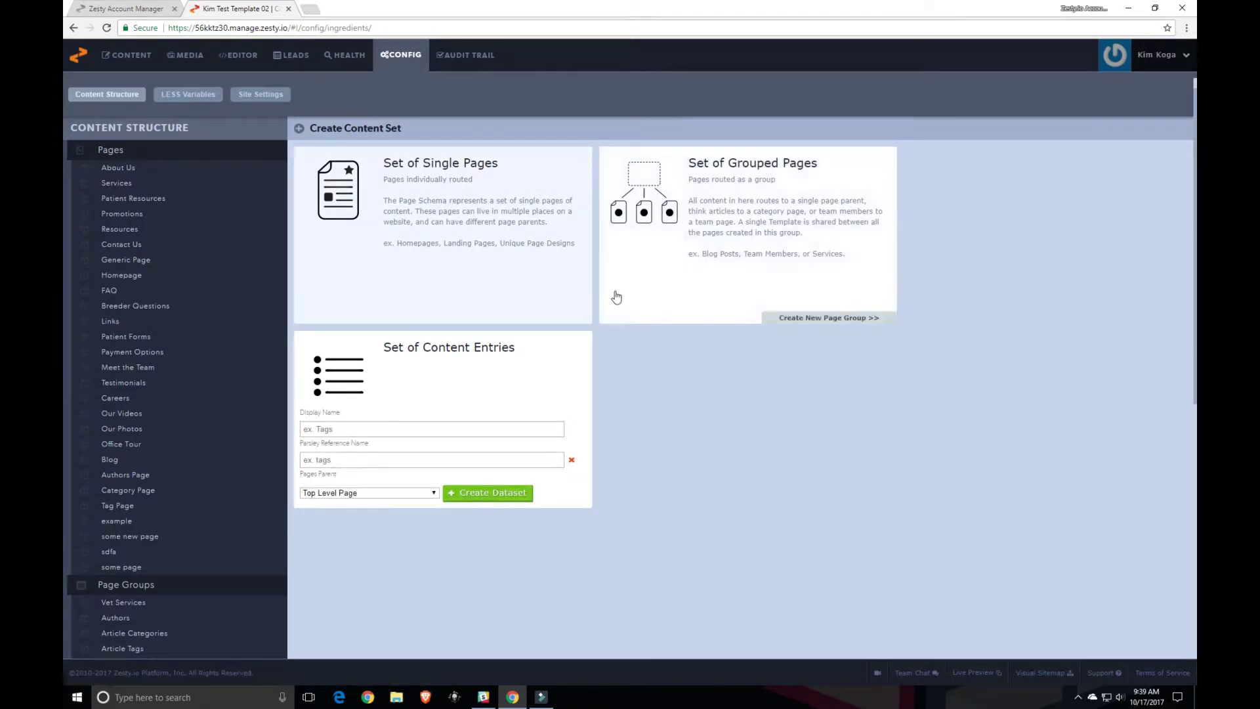
pyautogui.click(345, 431)
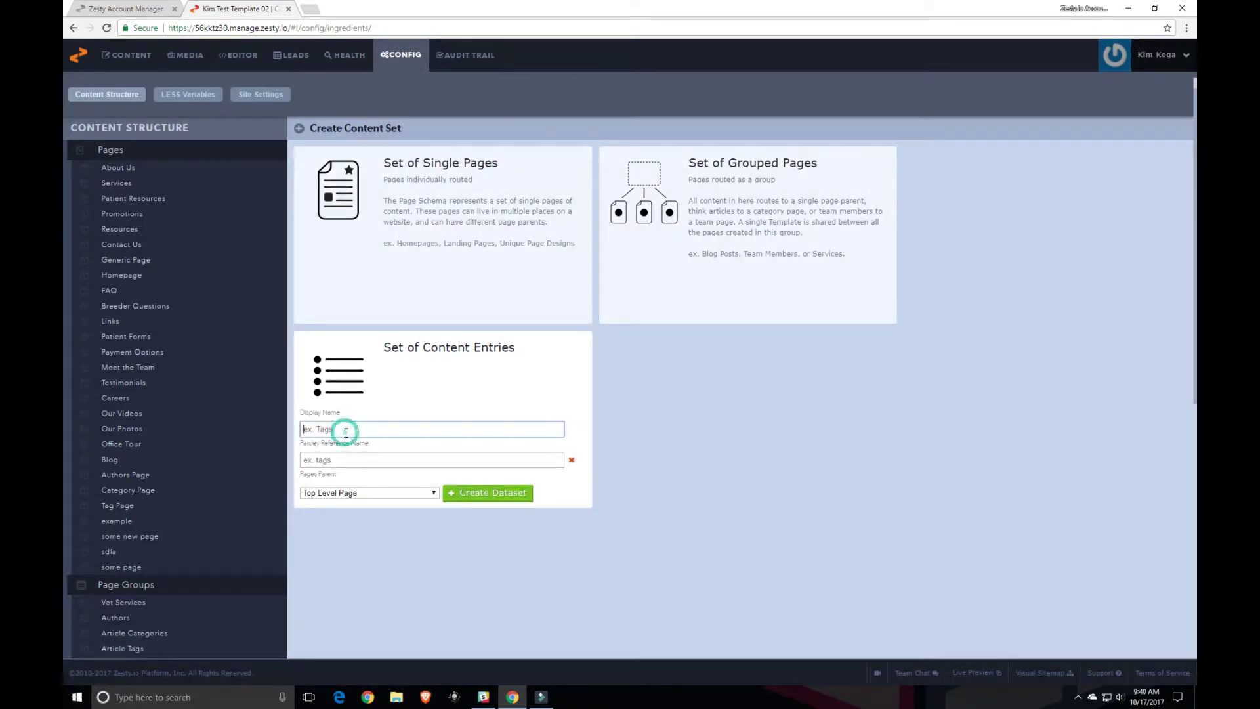
pyautogui.write('anmeother')
pyautogui.press('BackSpace')
pyautogui.press('BackSpace')
pyautogui.press('BackSpace')
pyautogui.press('BackSpace')
pyautogui.press('BackSpace')
pyautogui.press('BackSpace')
pyautogui.press('BackSpace')
pyautogui.write('n')
pyautogui.press('Tab')
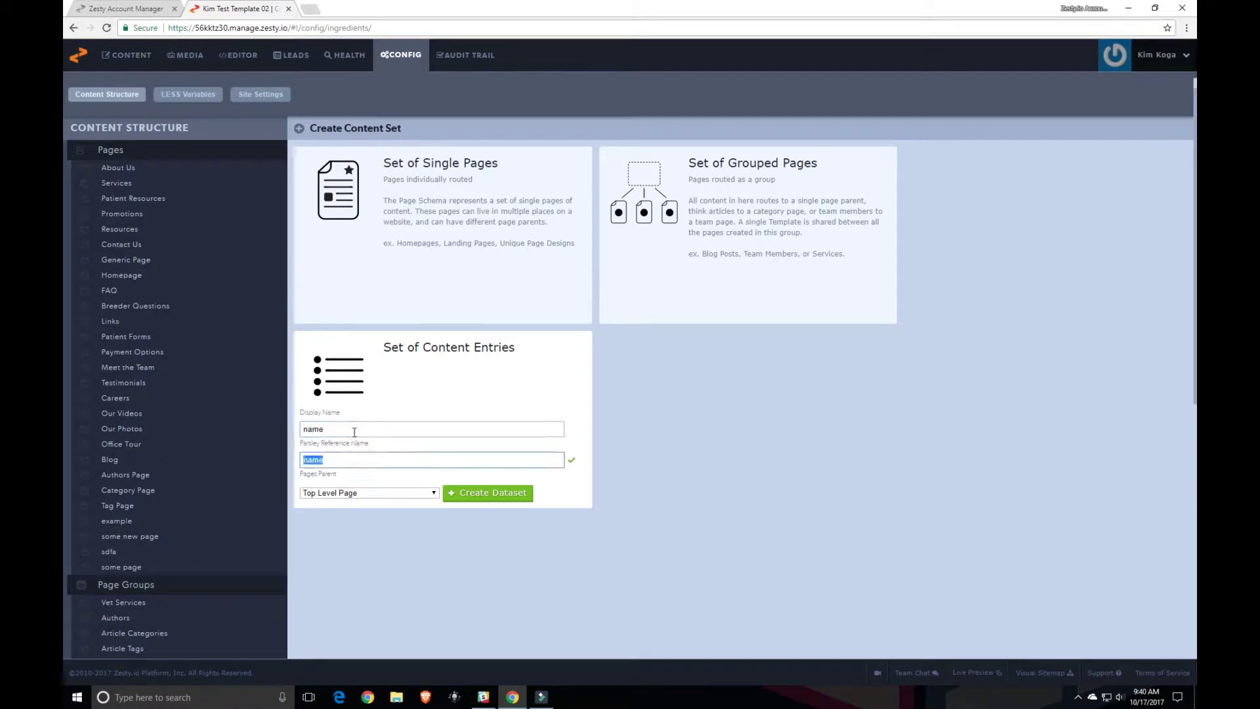
# Keep Top Level Page as the pages parent and create the dataset
pyautogui.click(434, 492)
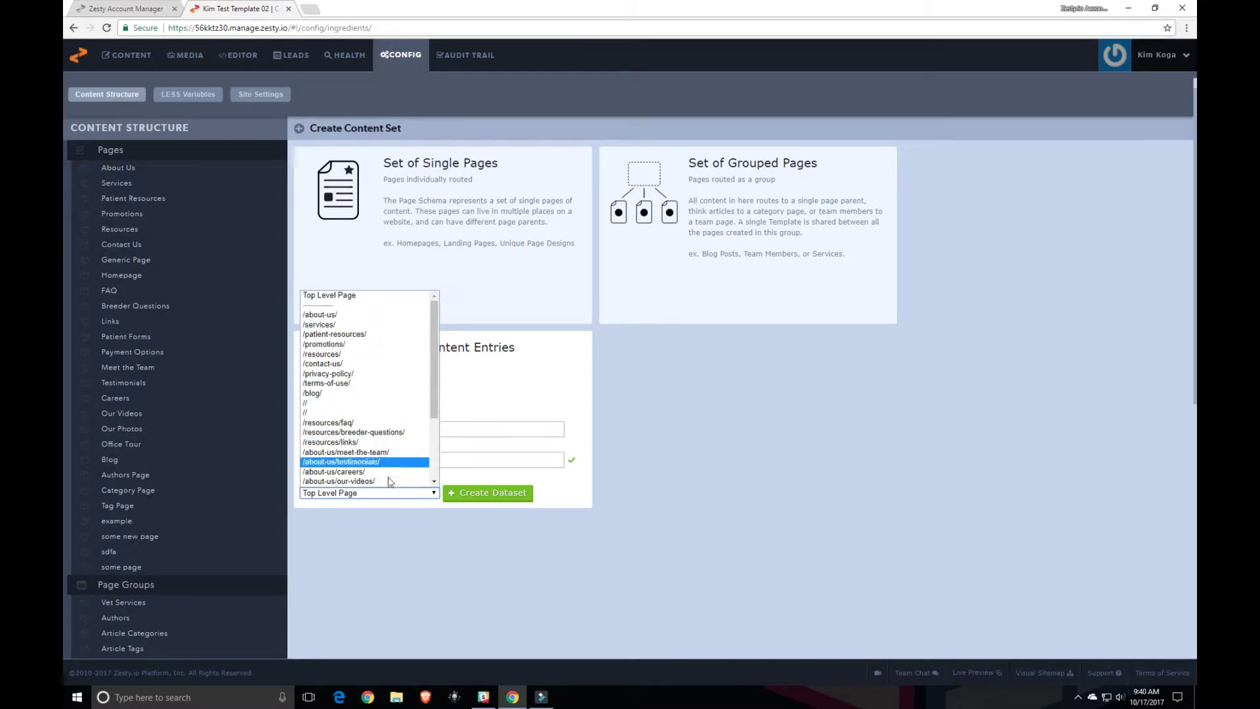
pyautogui.click(433, 492)
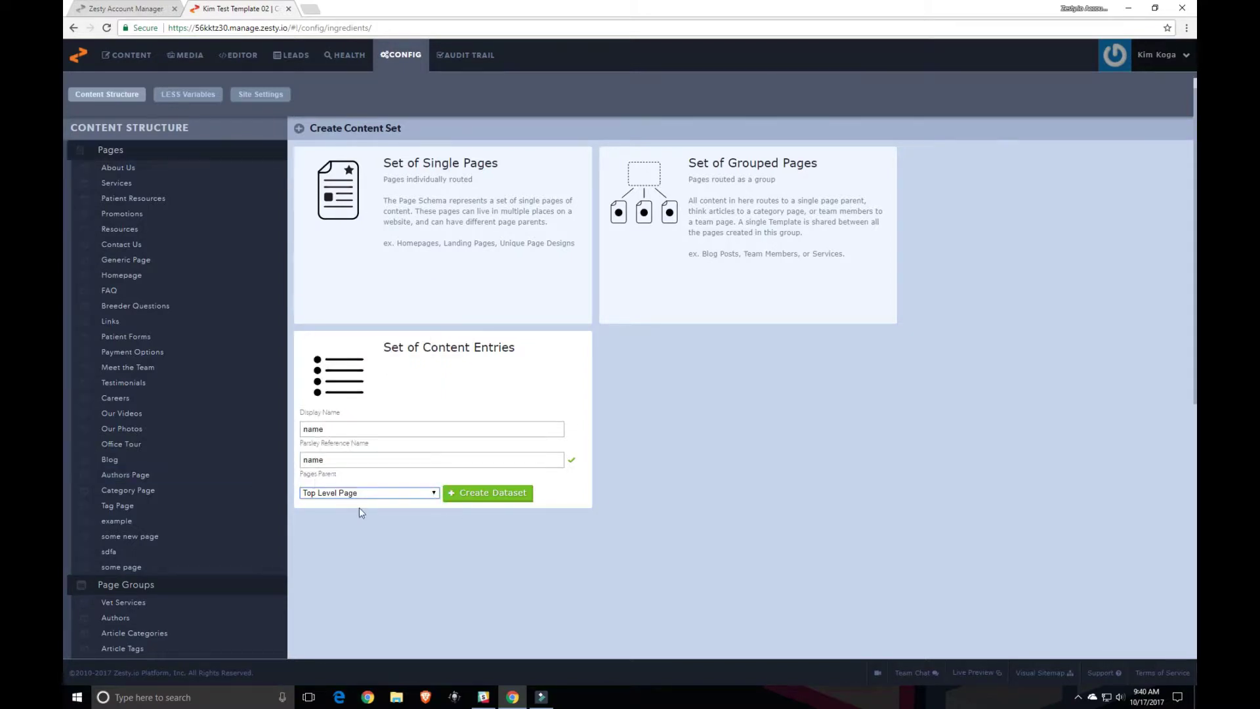
pyautogui.click(498, 497)
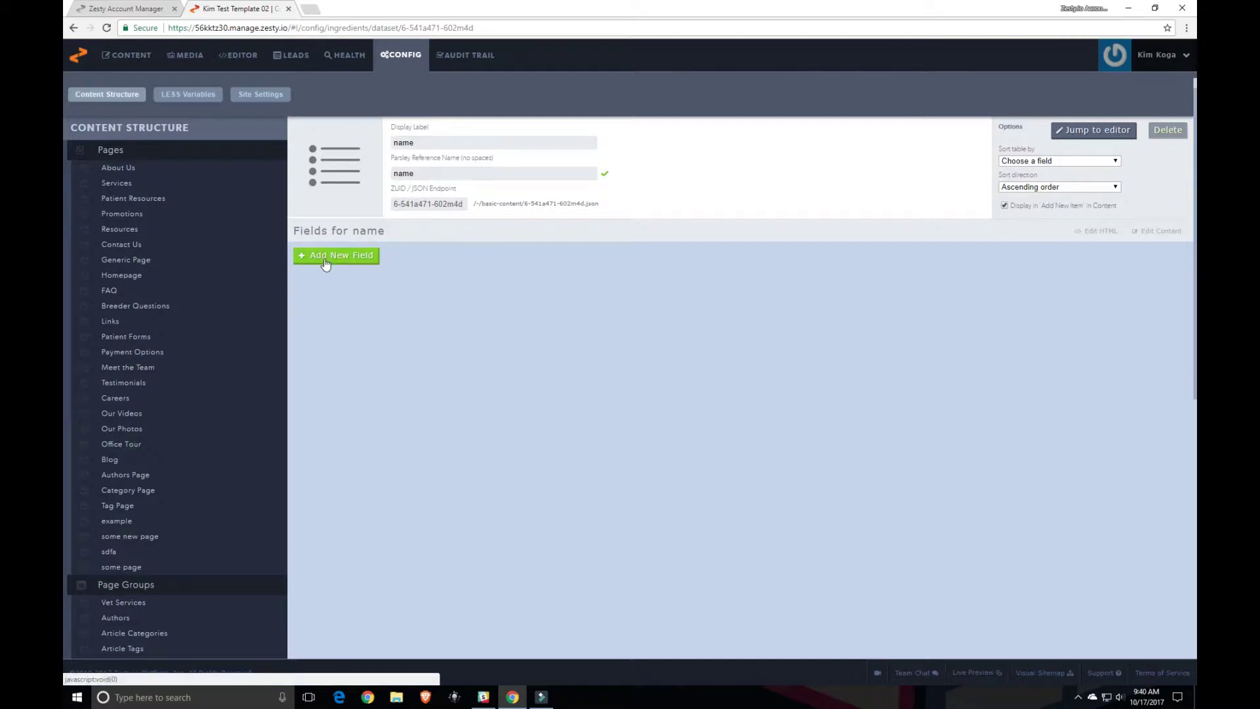
# Add a Text field labelled "Title" to the new dataset
pyautogui.click(322, 249)
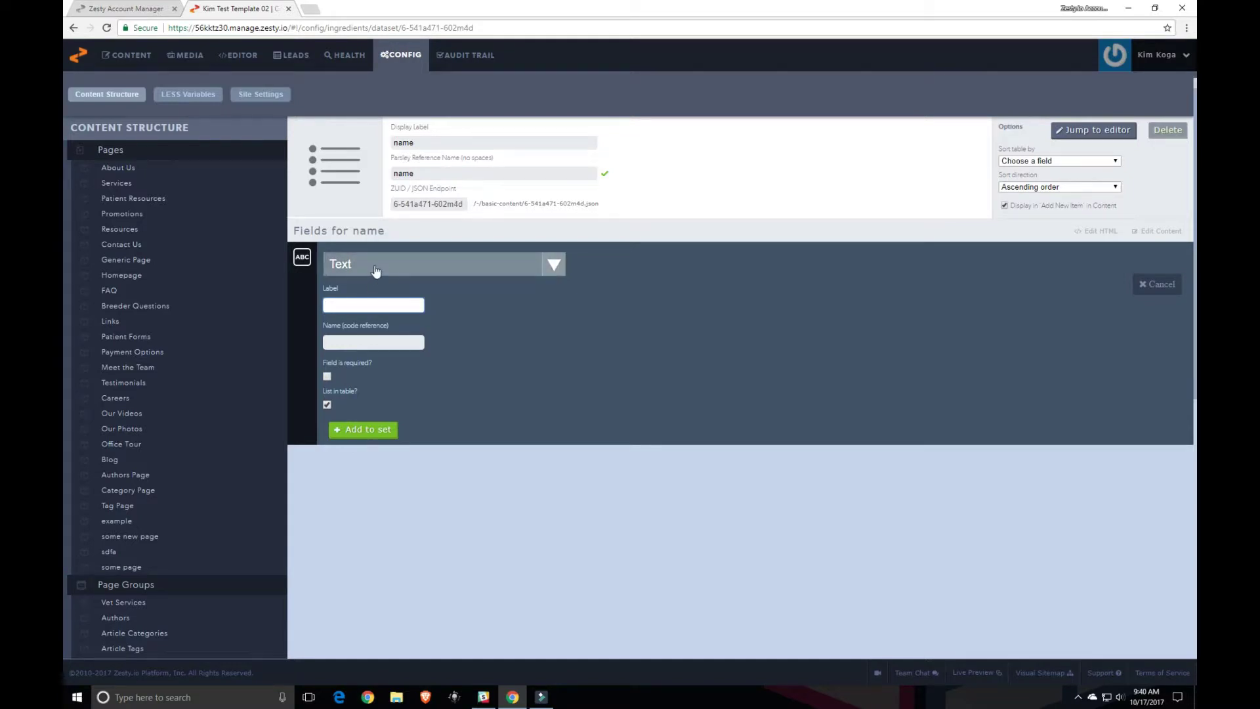
pyautogui.write('Titl')
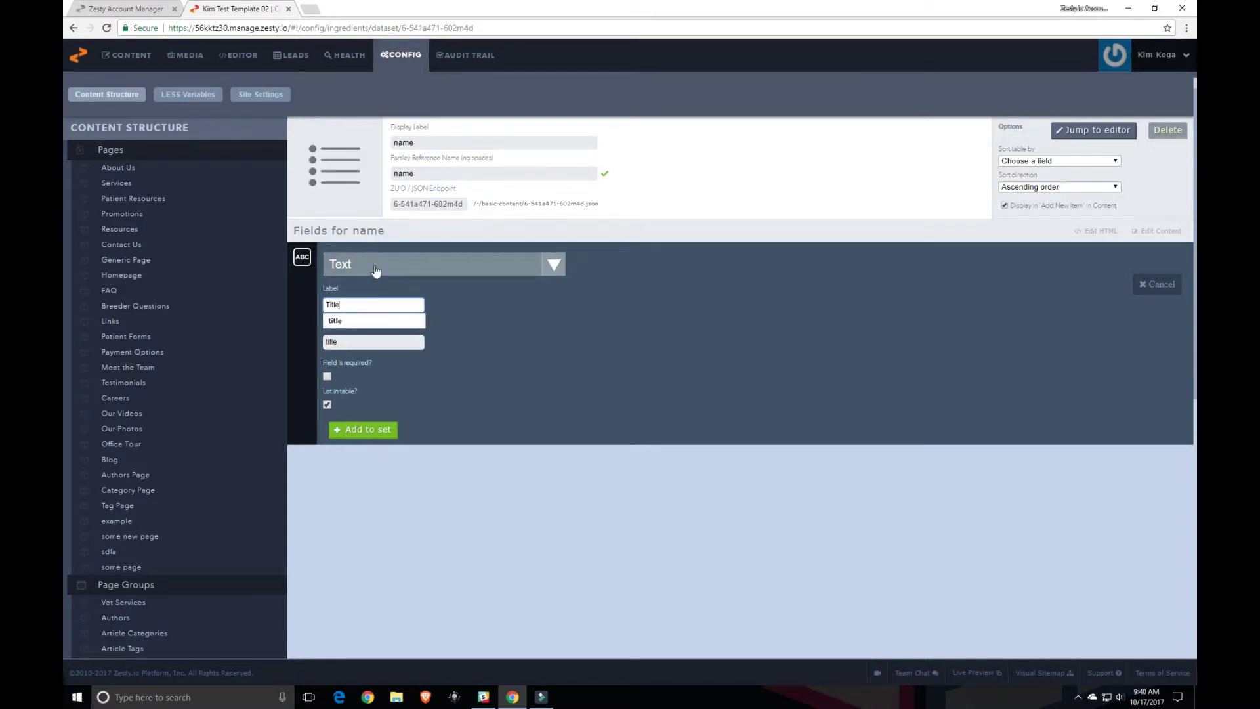
pyautogui.write('e')
pyautogui.click(362, 429)
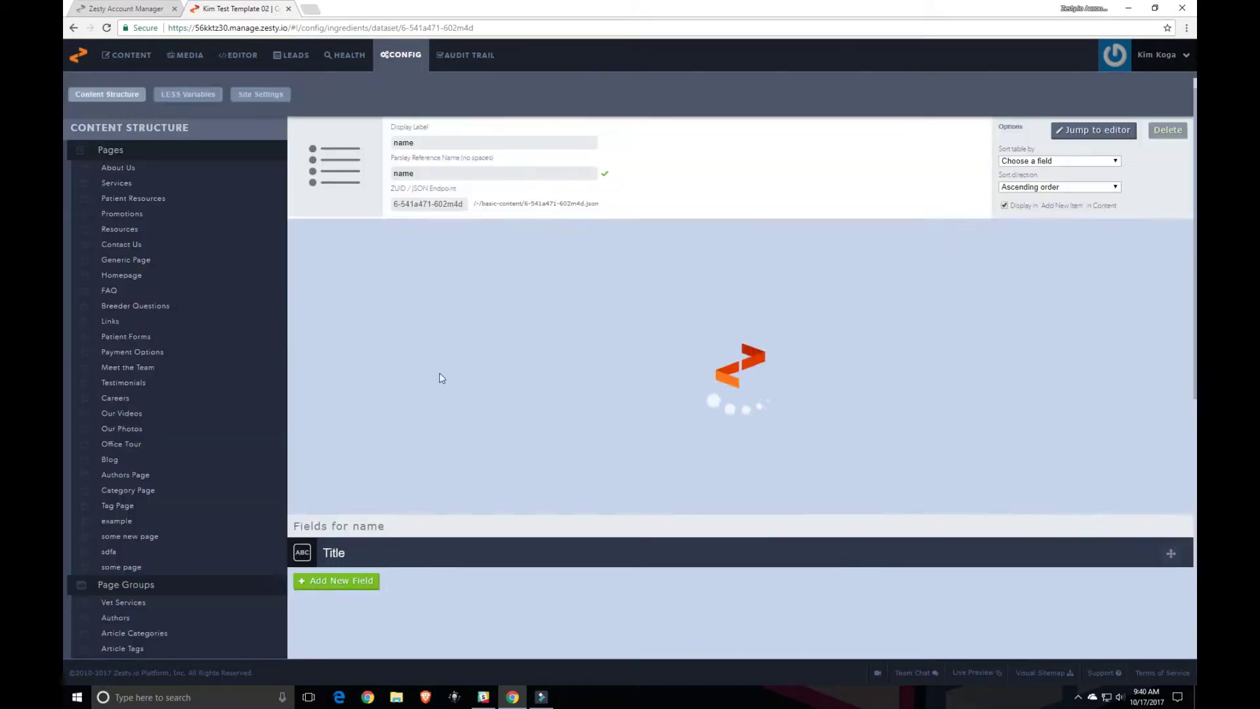
# Add an Images field labelled "Image" to the dataset, with an image limit of 1
pyautogui.click(360, 290)
pyautogui.click(361, 294)
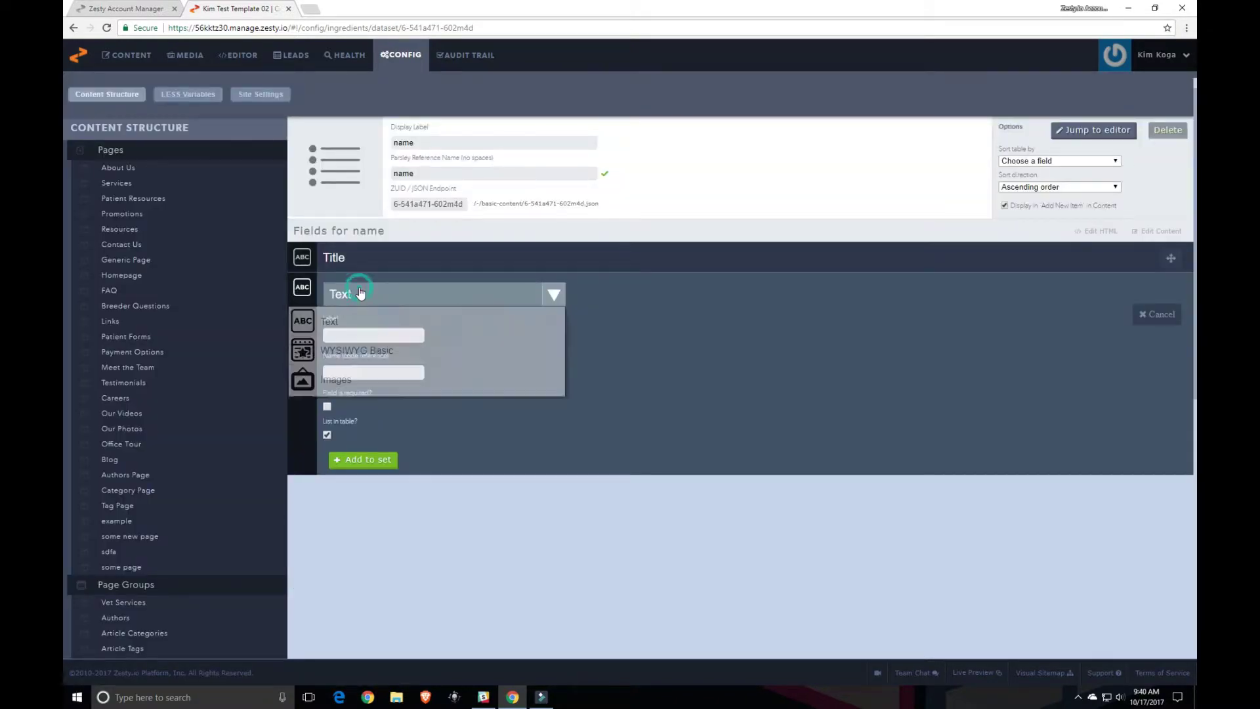
pyautogui.click(361, 387)
pyautogui.click(362, 334)
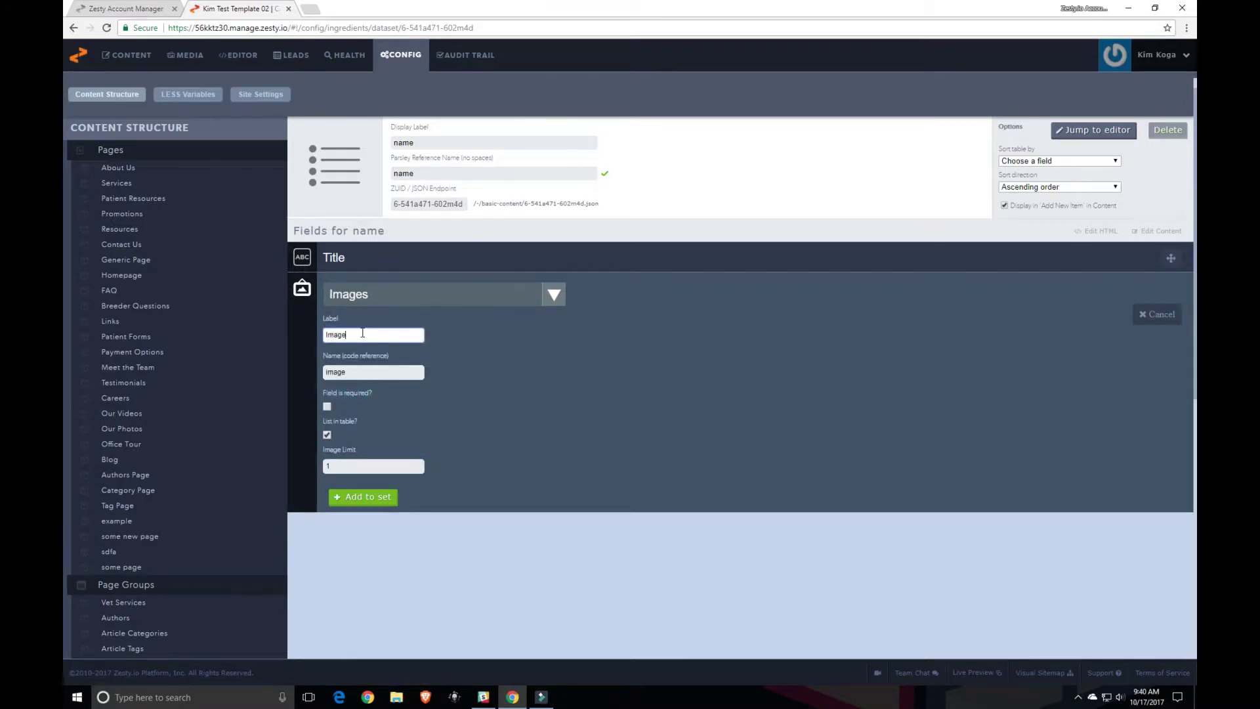
pyautogui.write('Image')
pyautogui.click(363, 497)
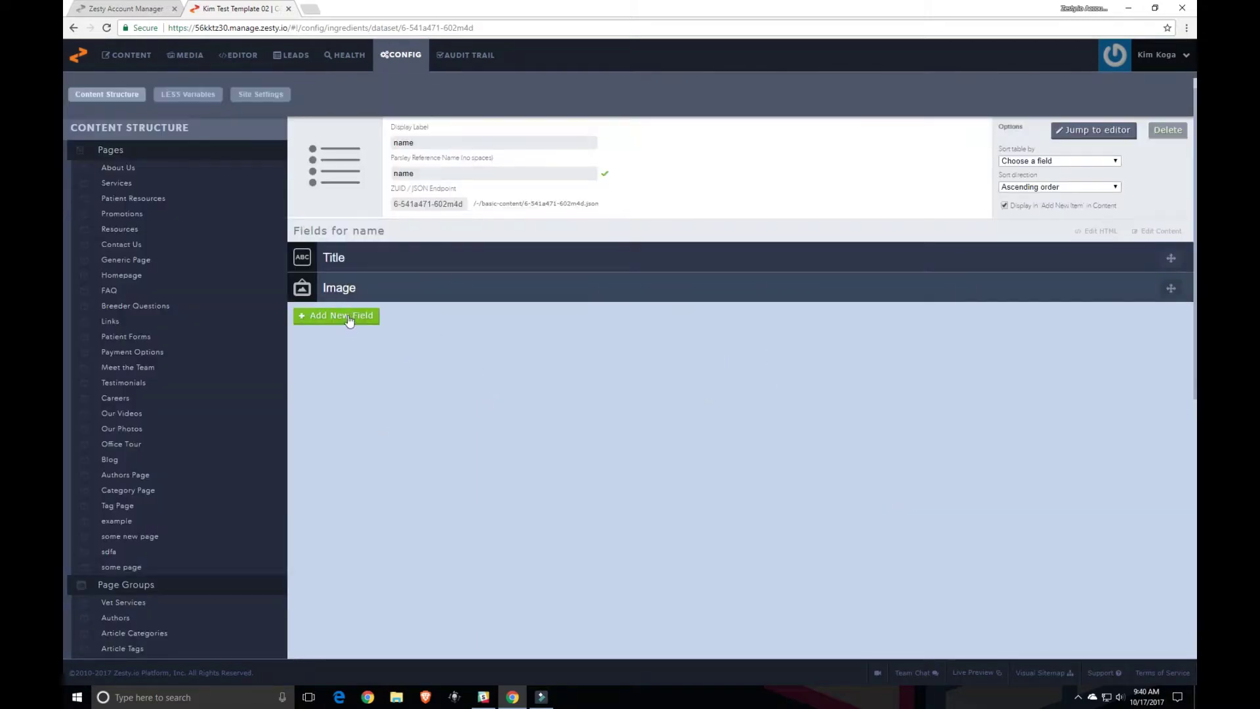
# Add a Sort field labelled "Sort Order" to the dataset
pyautogui.click(349, 318)
pyautogui.click(349, 323)
pyautogui.scroll(-3, 390, 450)
pyautogui.scroll(-3, 390, 450)
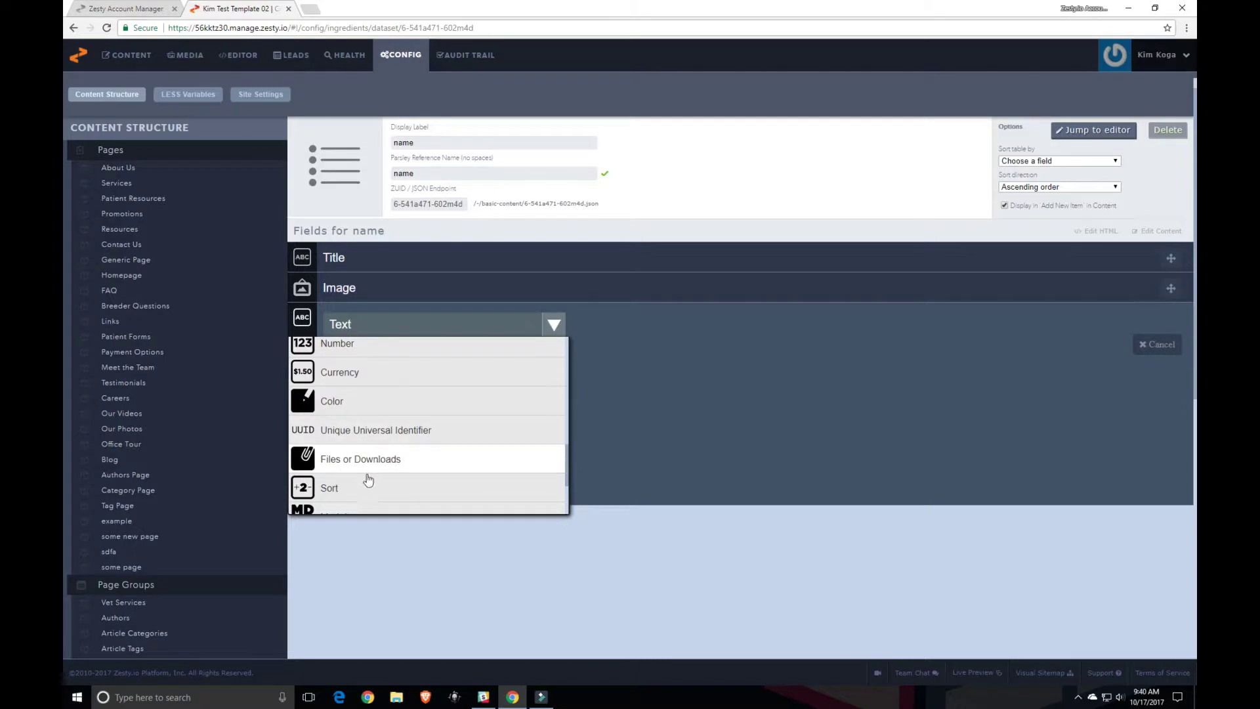
pyautogui.click(363, 490)
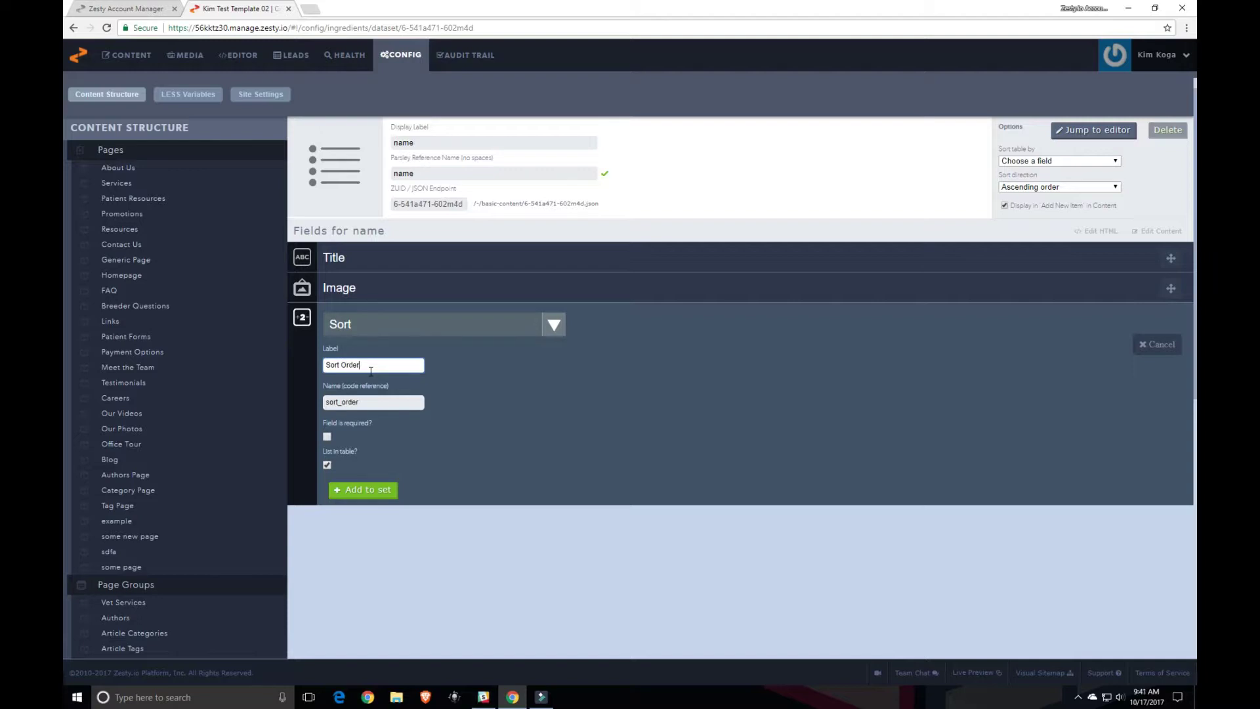
pyautogui.click(346, 494)
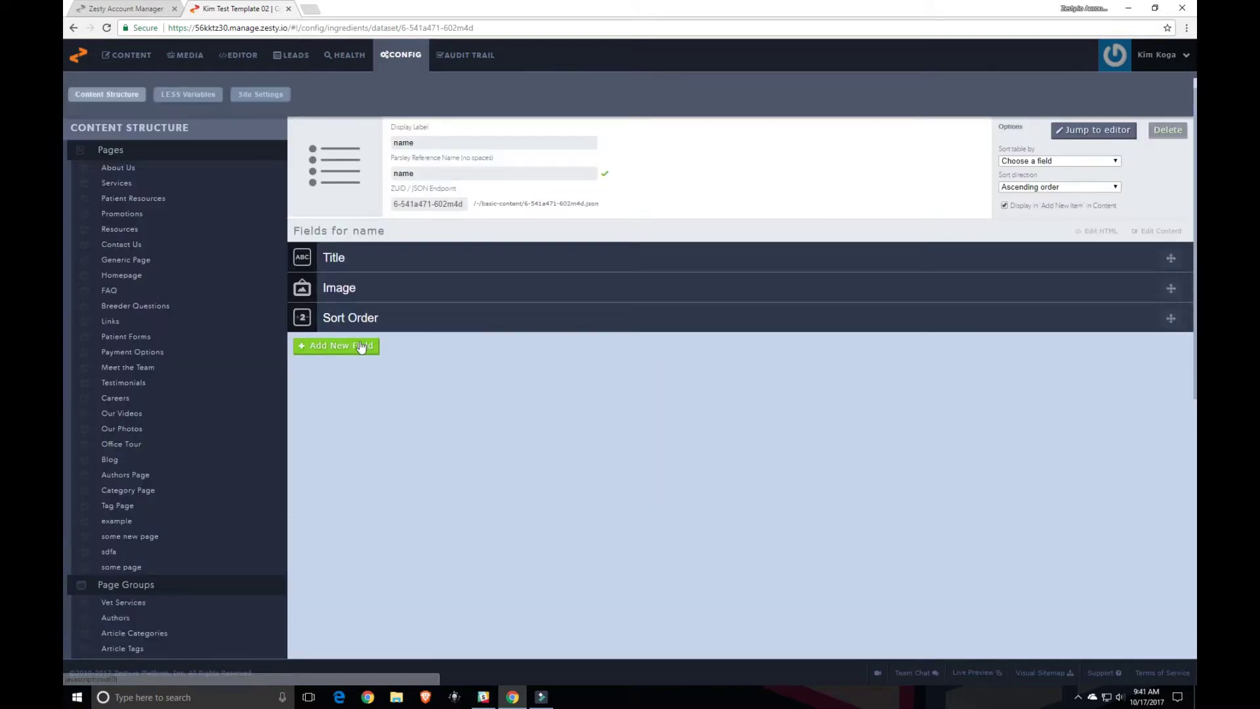
# Add a WYSIWYG Advanced field labelled "wysiwyg" to the dataset, leaving it unlisted in the table
pyautogui.click(355, 347)
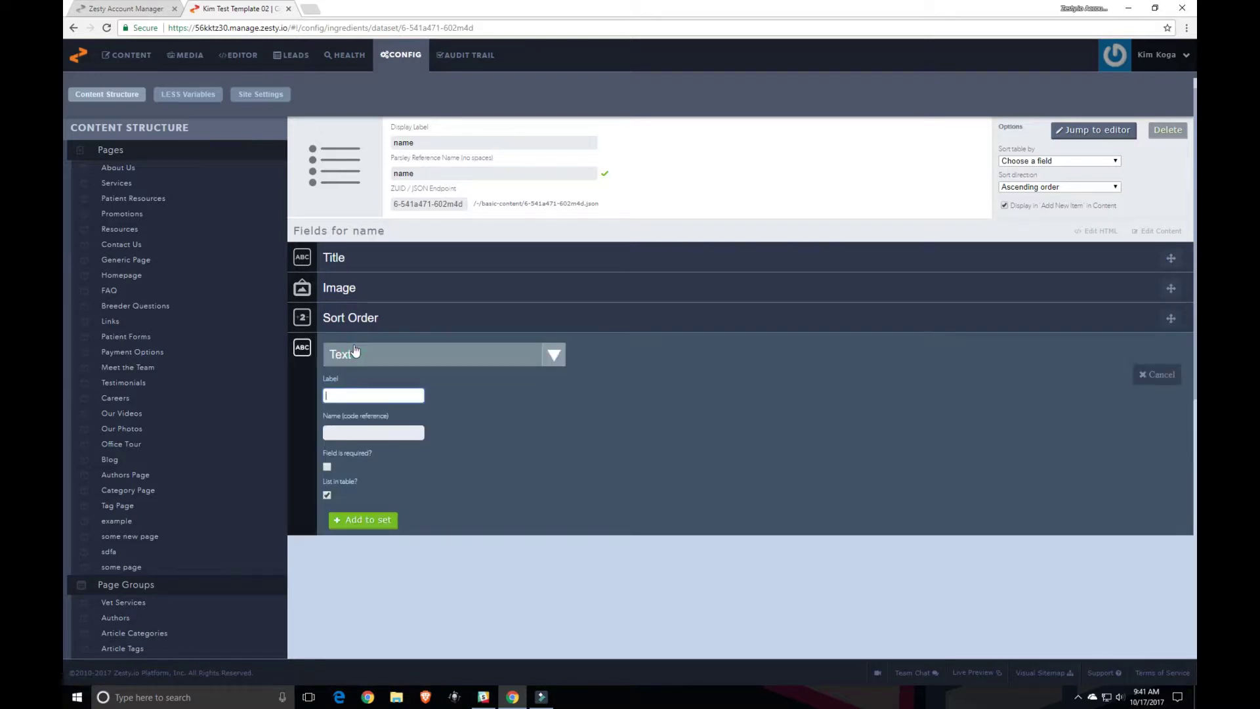
pyautogui.click(355, 350)
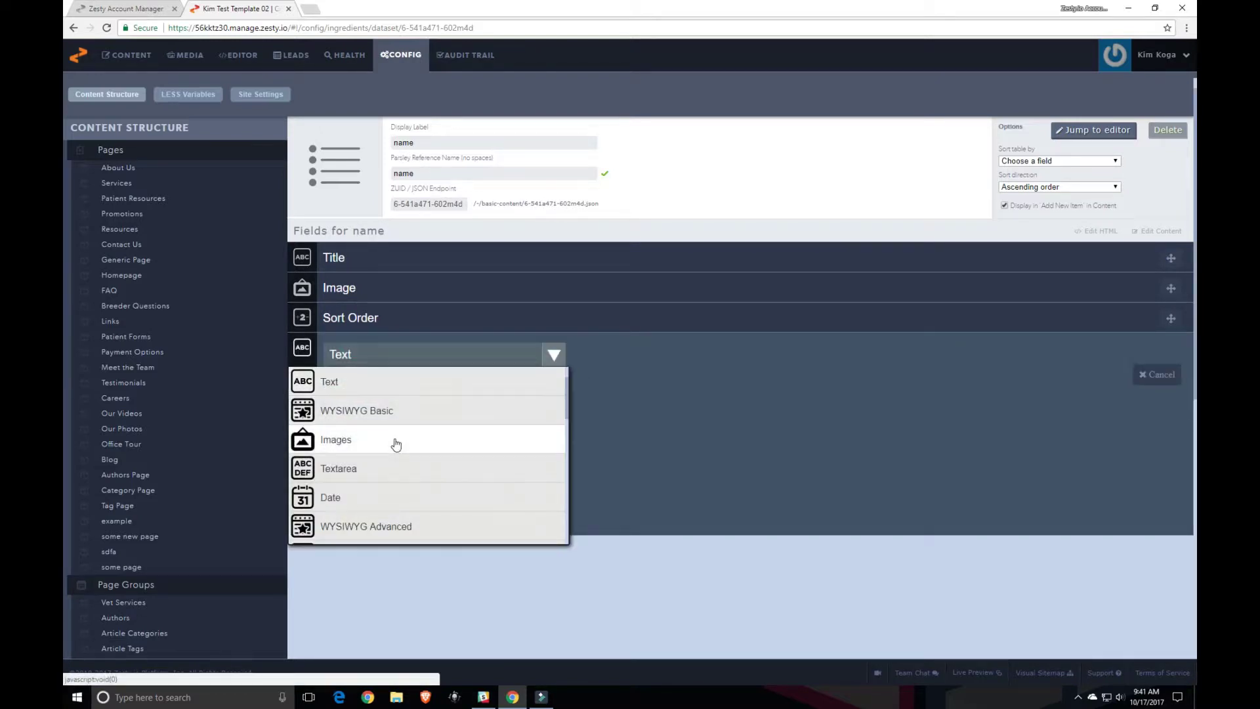
pyautogui.click(385, 449)
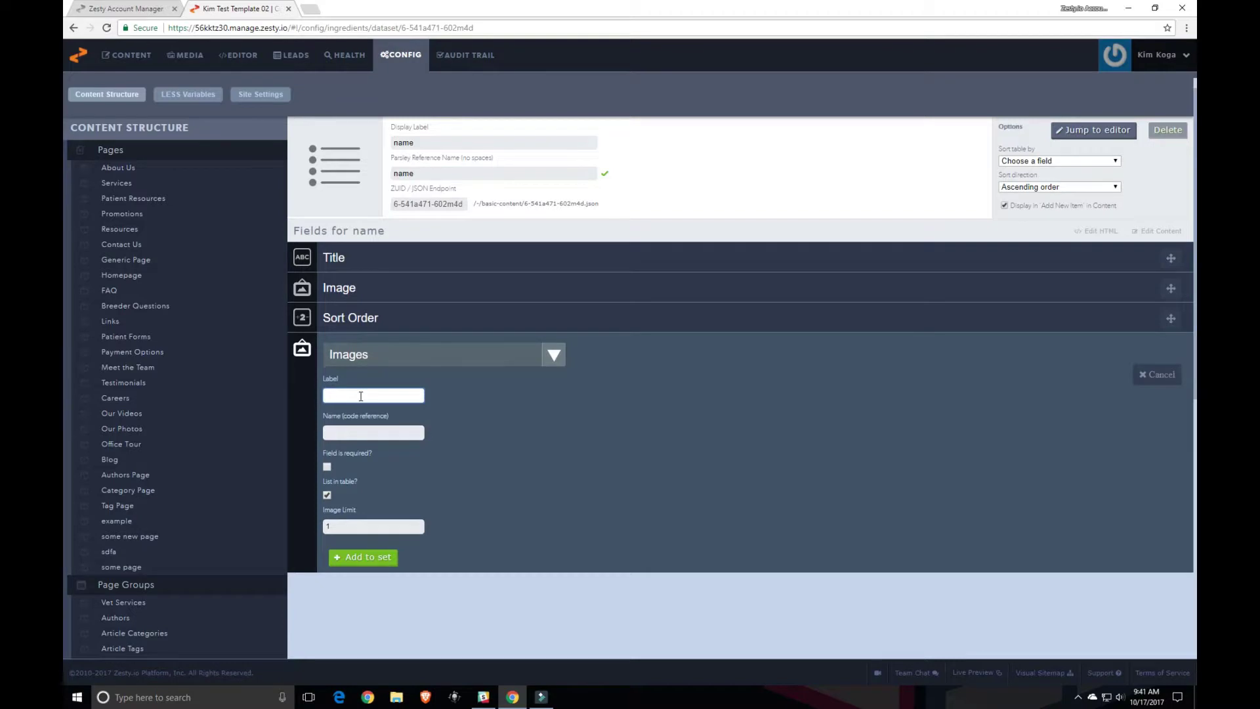
pyautogui.click(386, 358)
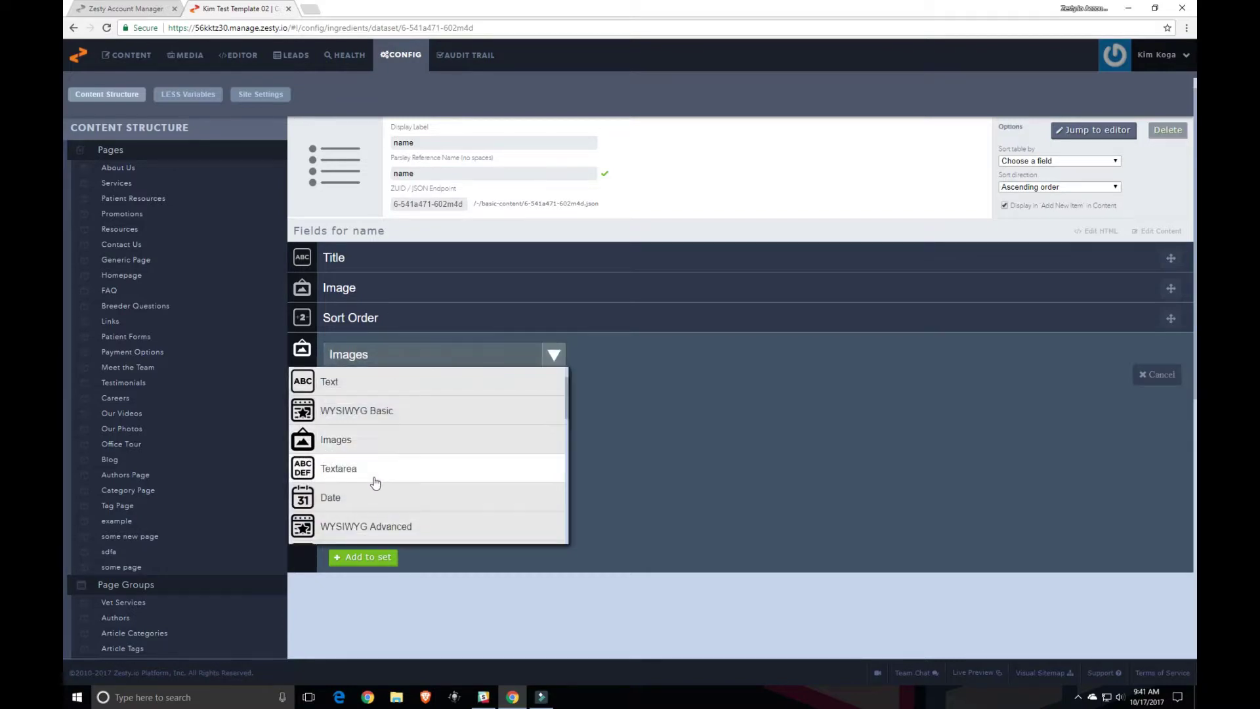
pyautogui.scroll(-2, 387, 472)
pyautogui.scroll(1, 384, 472)
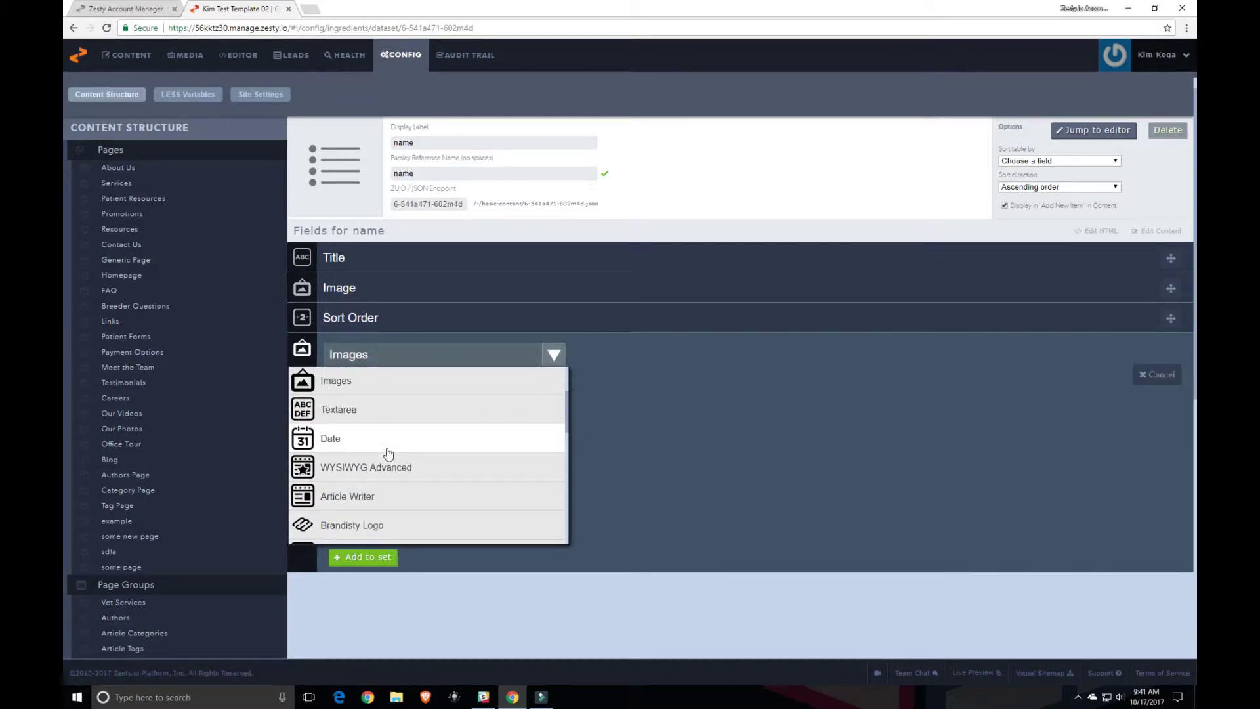
pyautogui.click(368, 466)
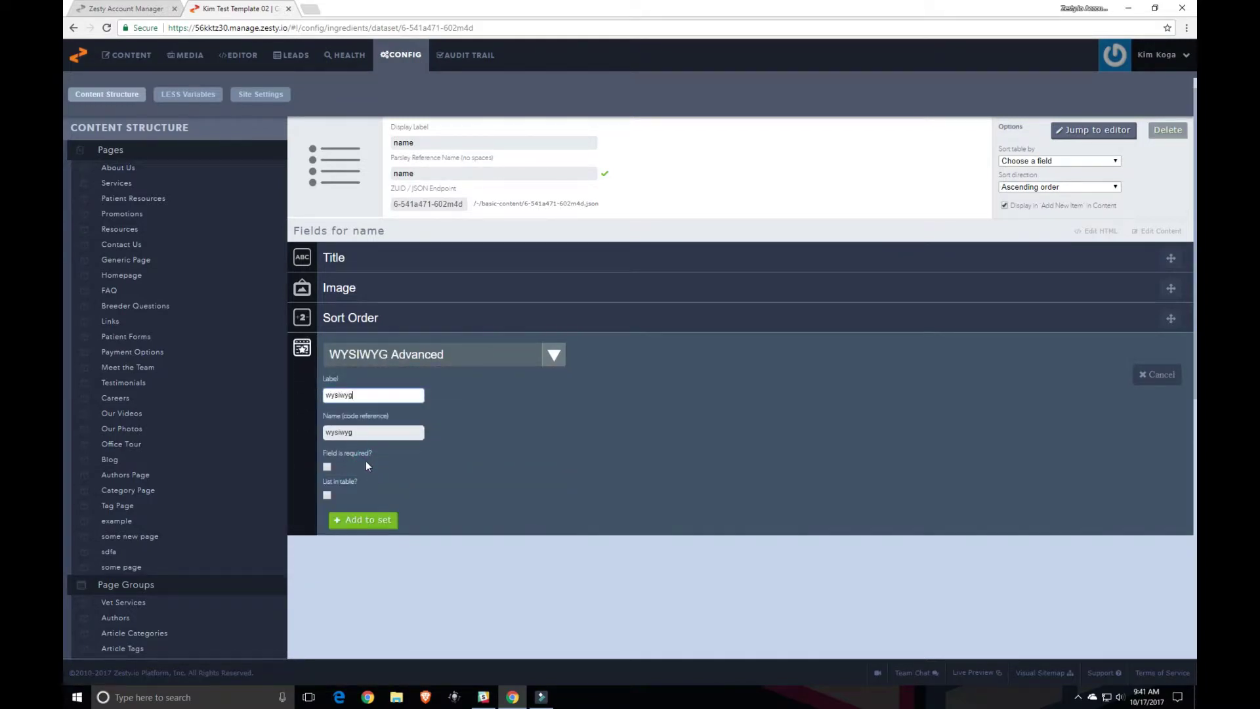
pyautogui.click(366, 519)
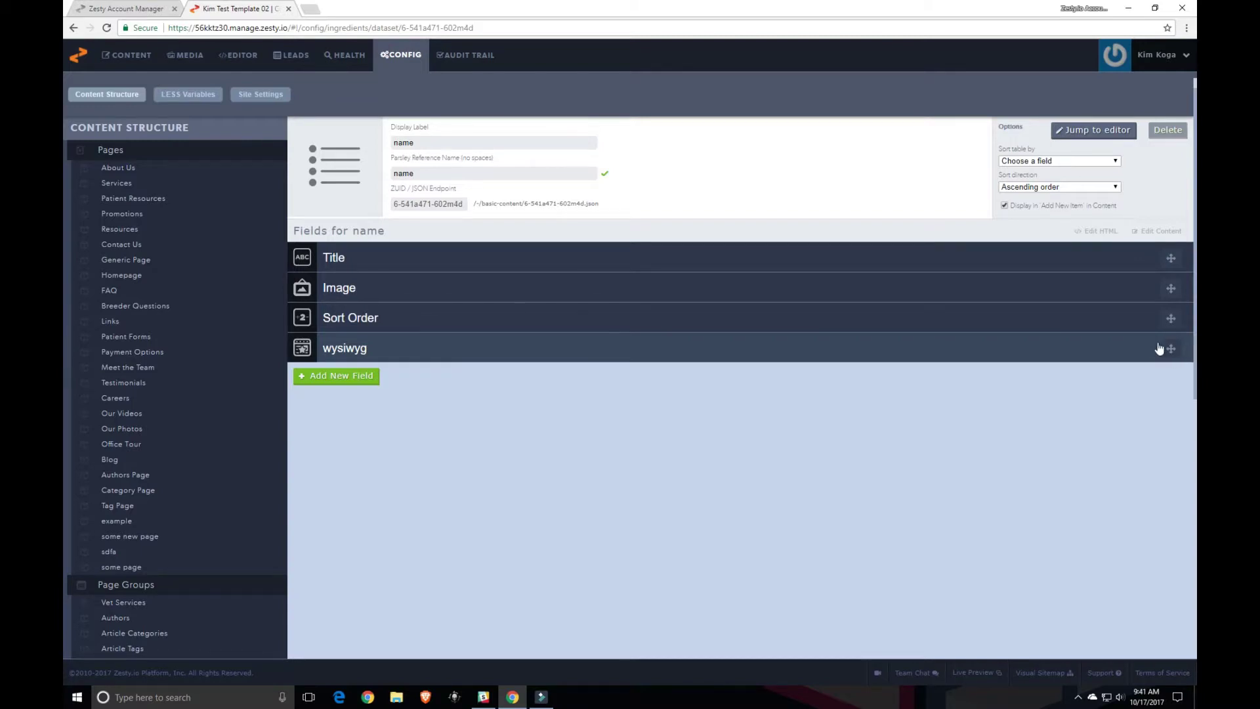
# Move the wysiwyg field above Sort Order and open the dataset's content entries for editing
pyautogui.moveTo(1169, 352); pyautogui.dragTo(1174, 287)
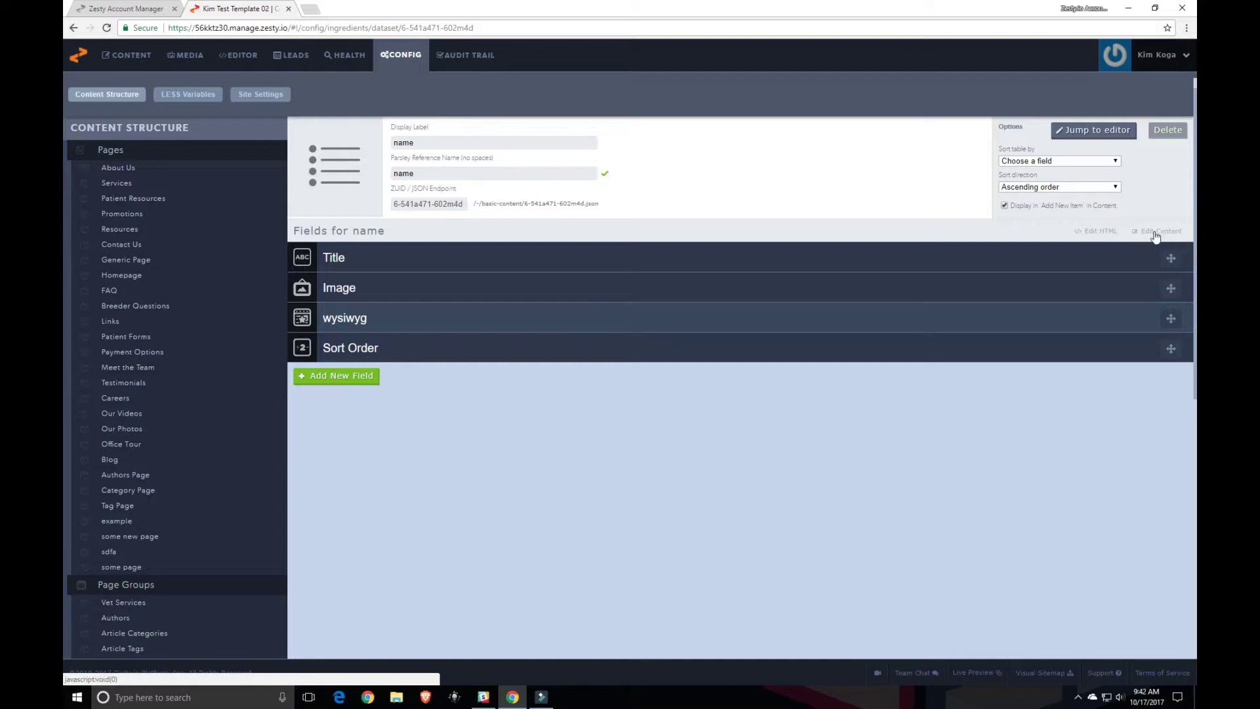
pyautogui.click(1153, 233)
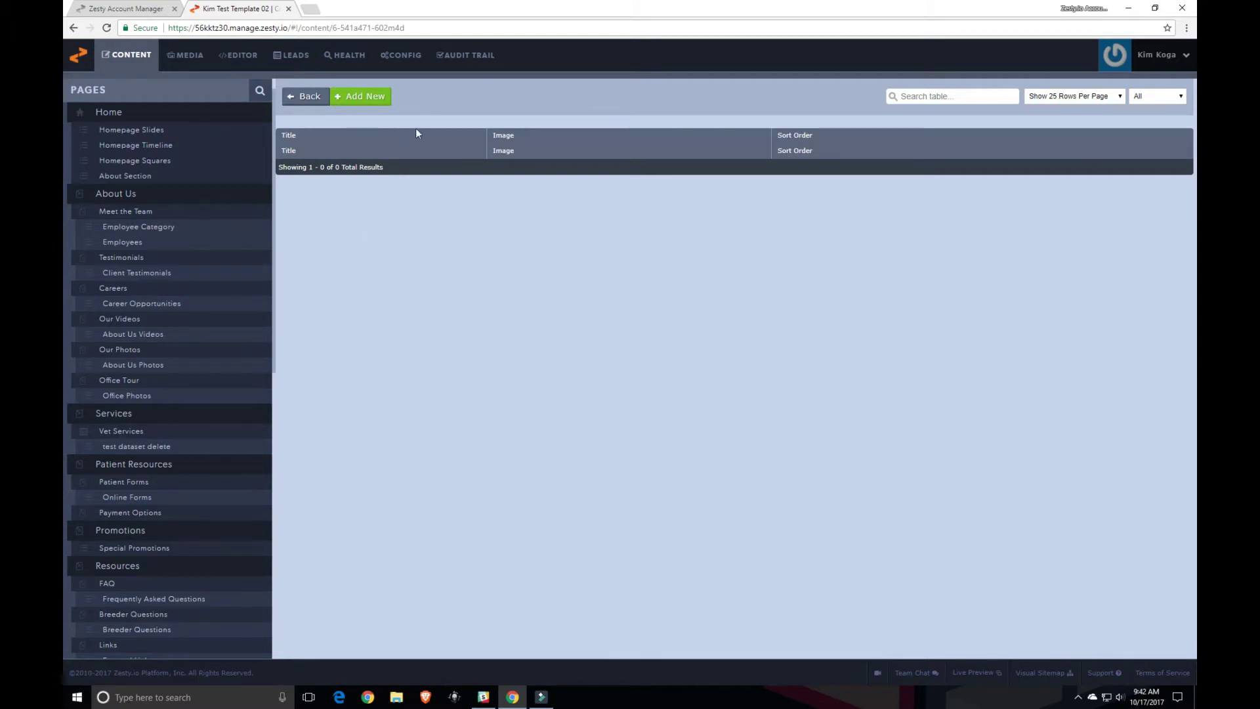
# Open a blank new entry for the dataset to view its fields, and return to the dataset's field configuration
pyautogui.click(355, 98)
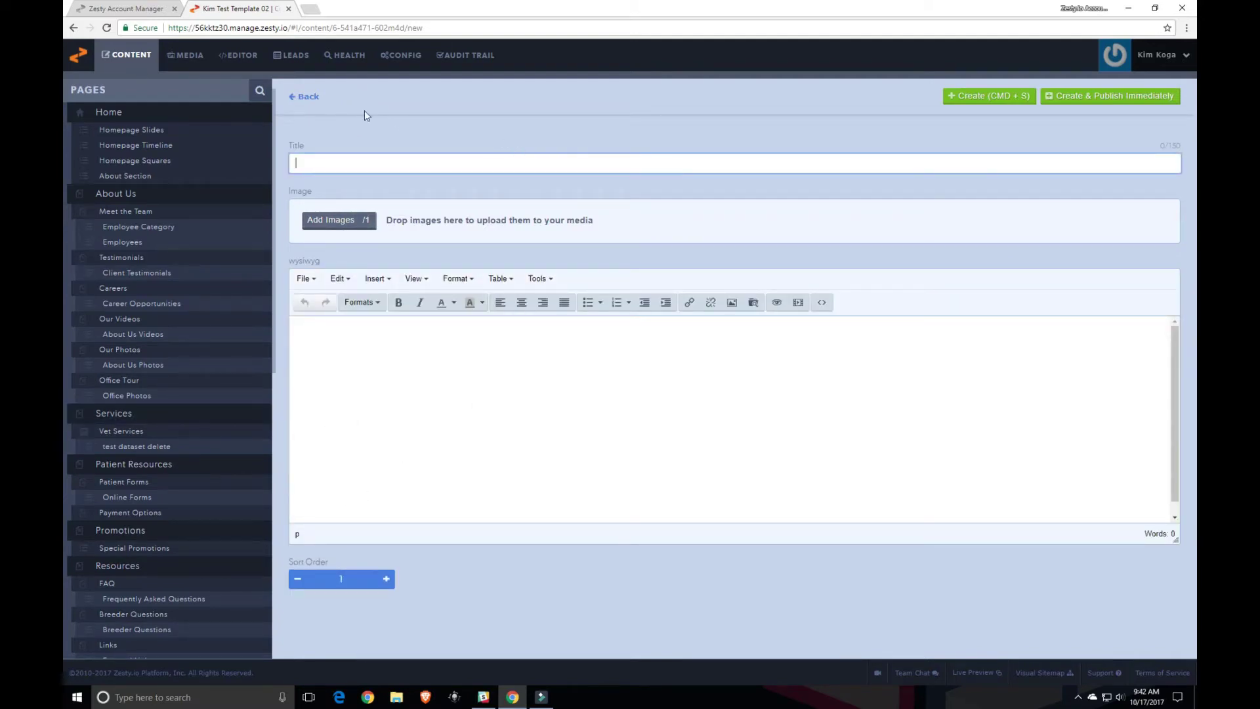
pyautogui.click(73, 28)
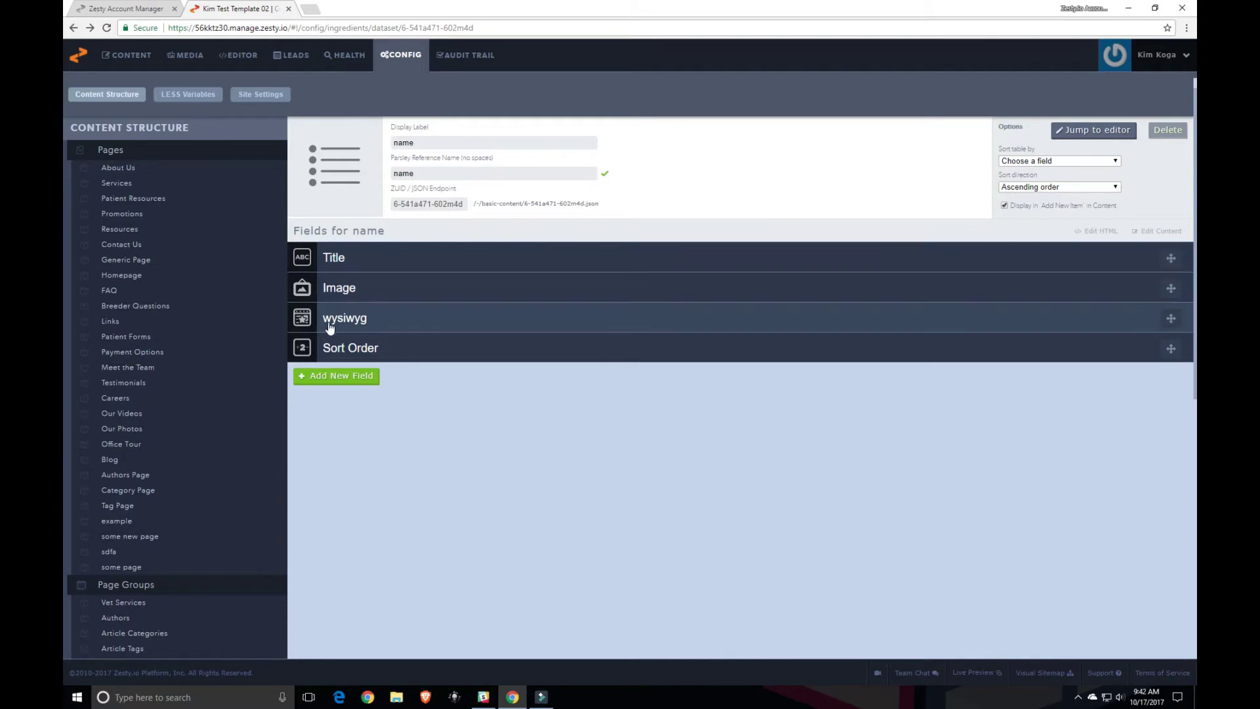
# Deactivate the wysiwyg field of the "name" dataset, and reactivate it
pyautogui.click(442, 325)
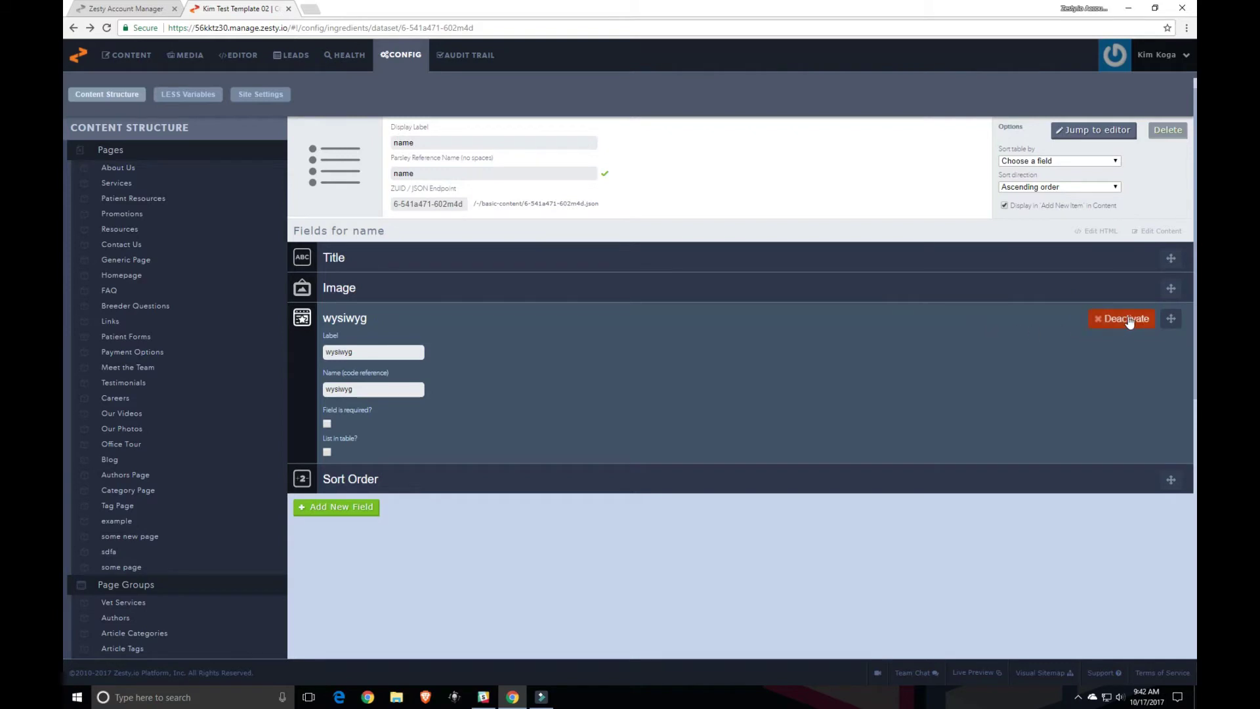
pyautogui.click(1123, 321)
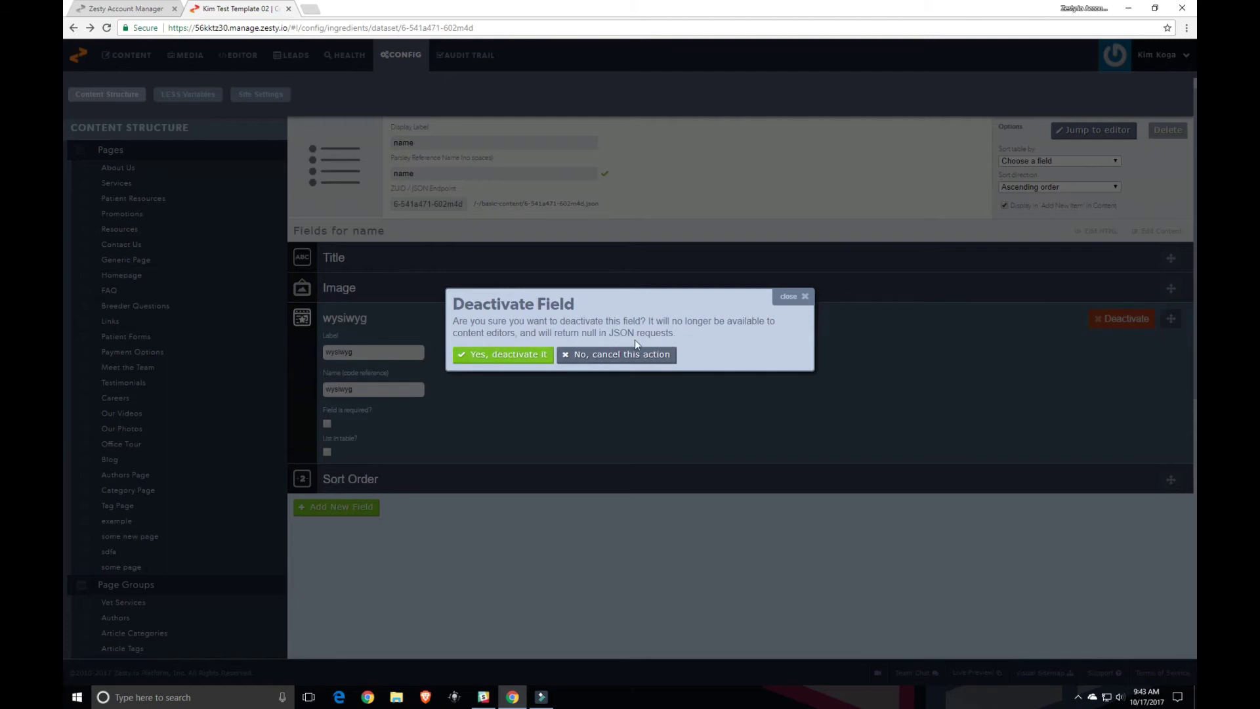
pyautogui.click(502, 358)
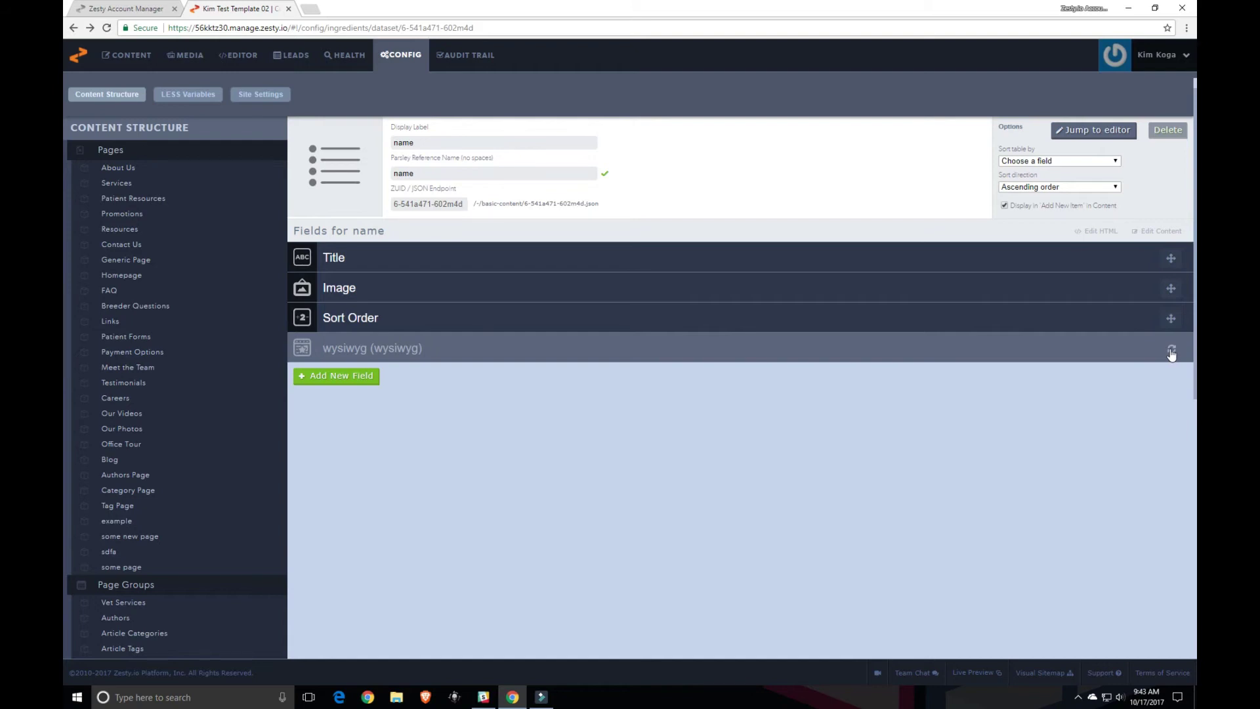
pyautogui.click(1171, 349)
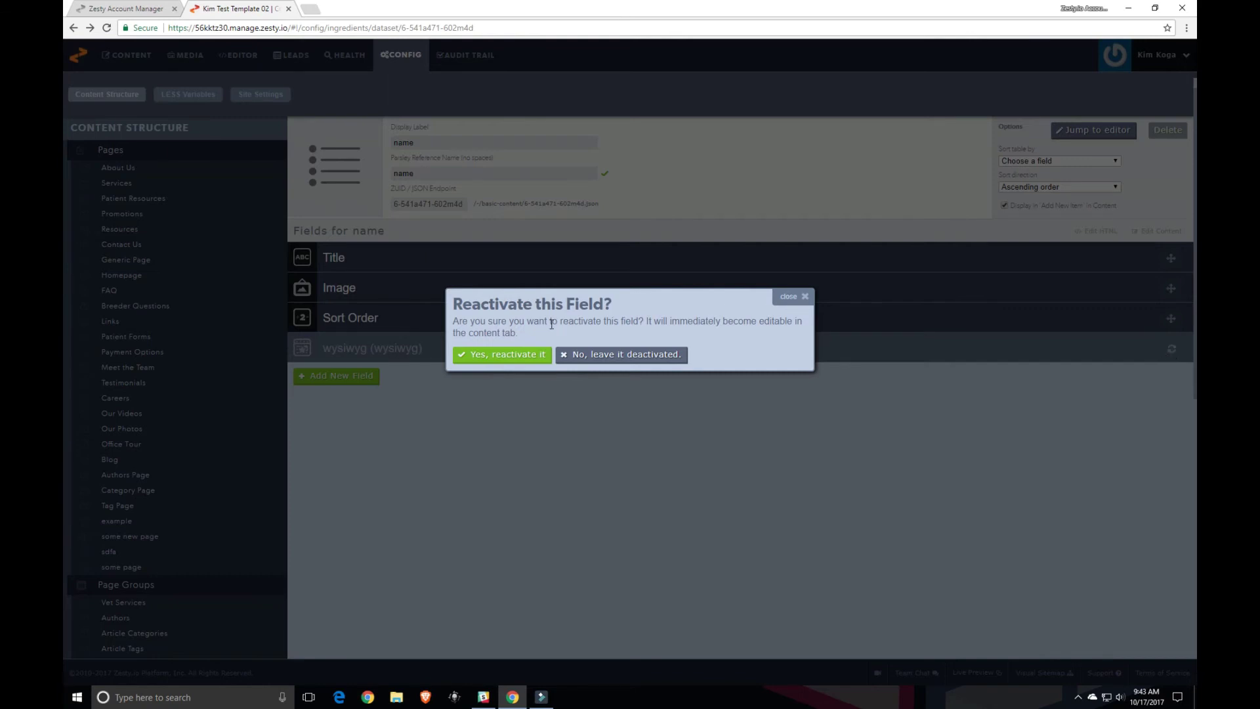
pyautogui.click(499, 357)
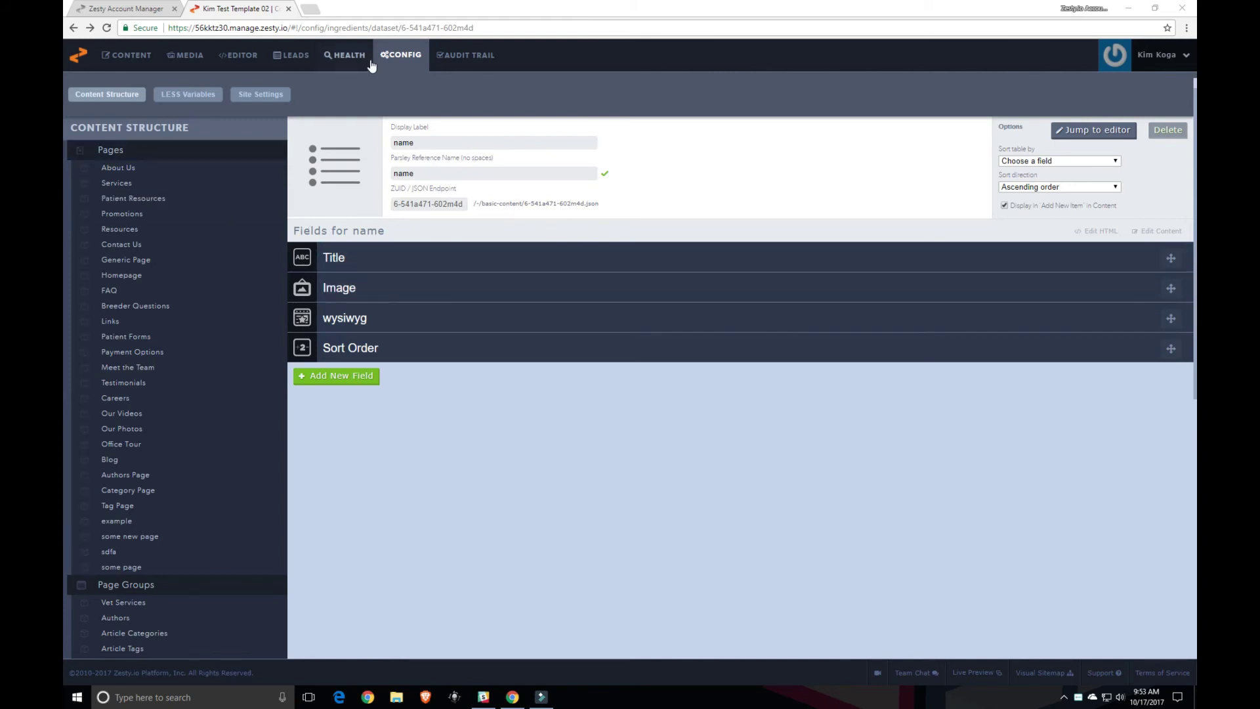
# Open the site's main configuration page
pyautogui.click(398, 57)
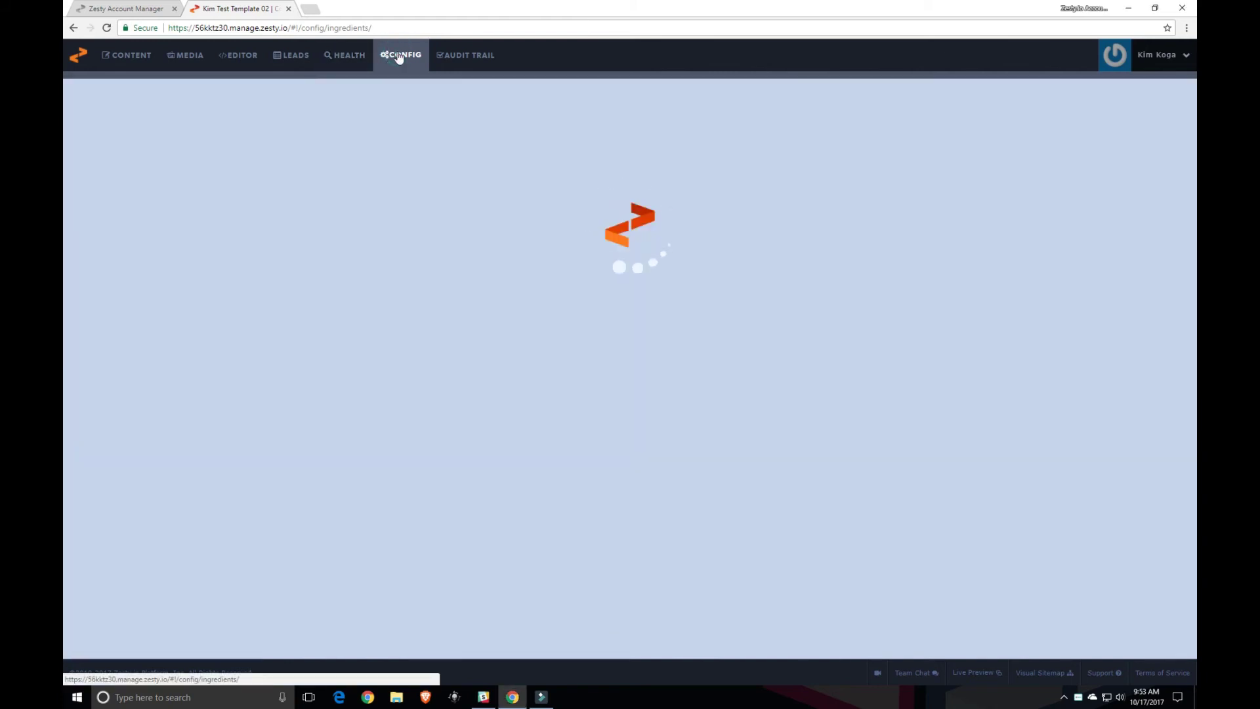